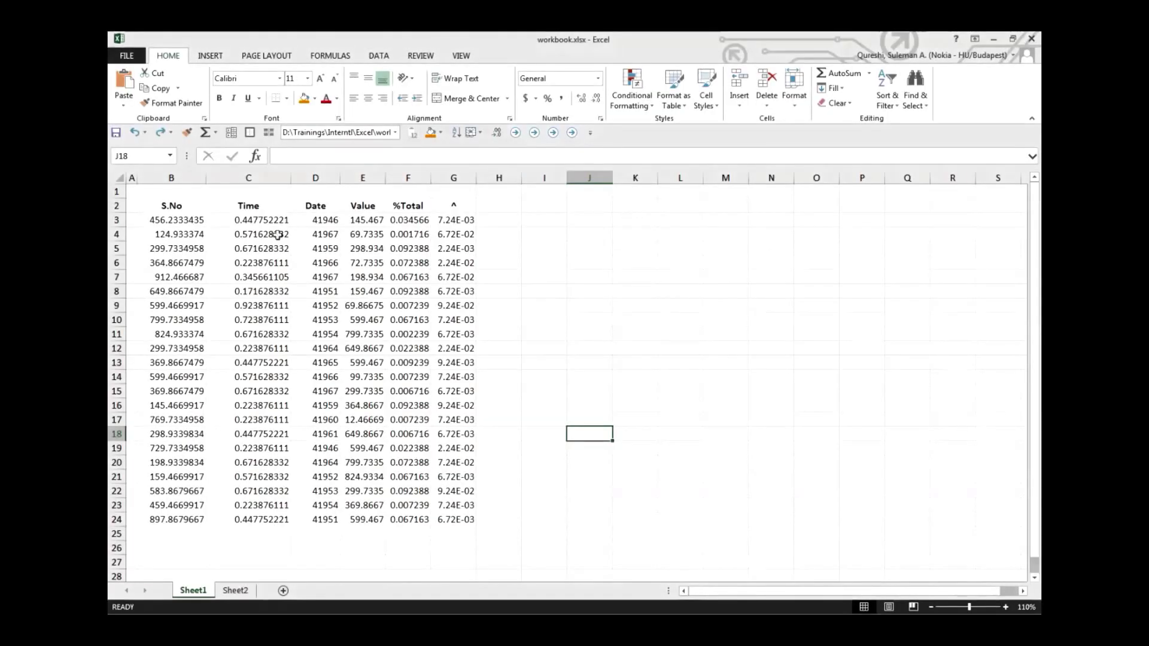
- Apply the two-decimal Number format (Ctrl+Shift+1) to the S.No values in B3:B24
click(159, 197)
drag(163, 207, 485, 206)
click(162, 204)
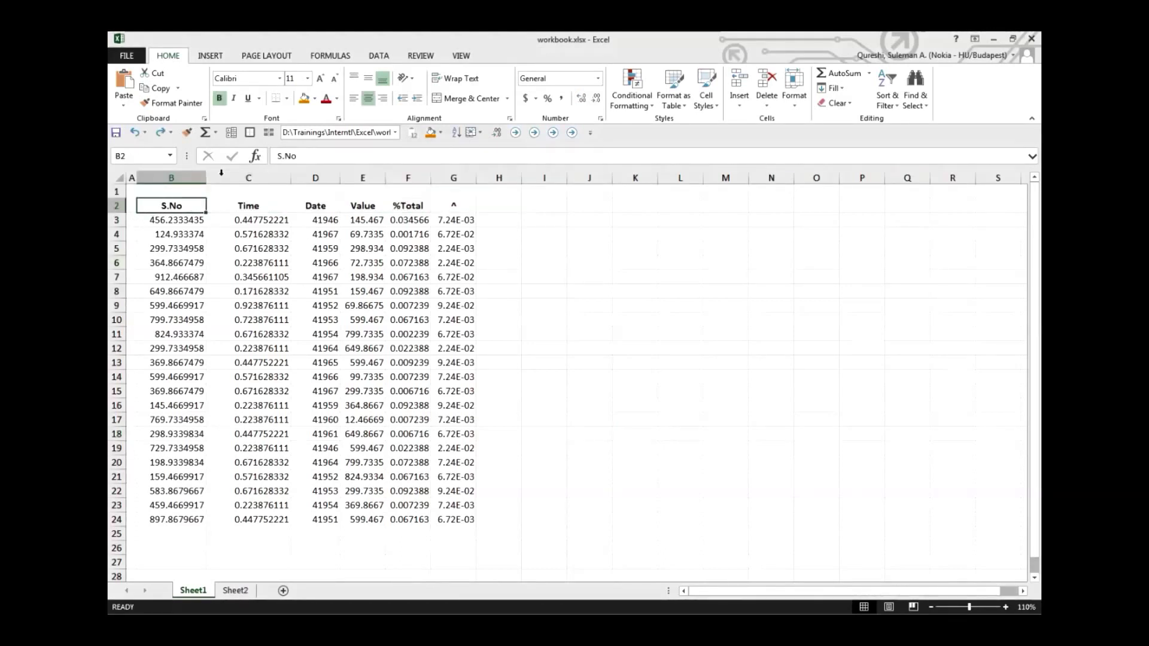
click(178, 224)
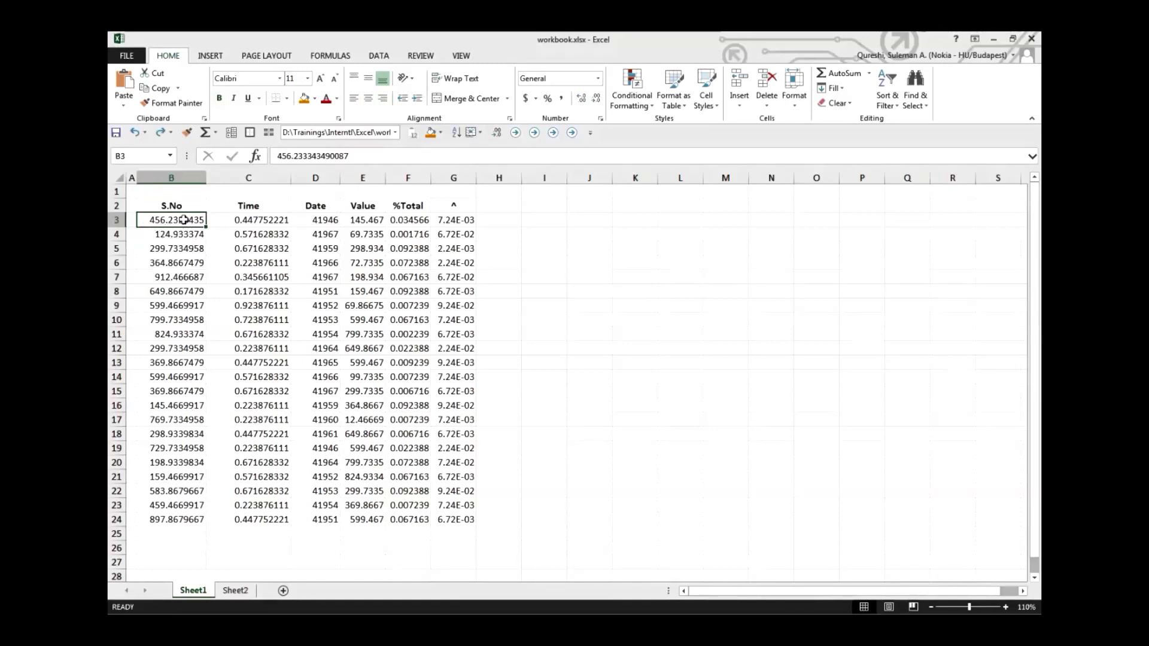
drag(184, 221, 192, 521)
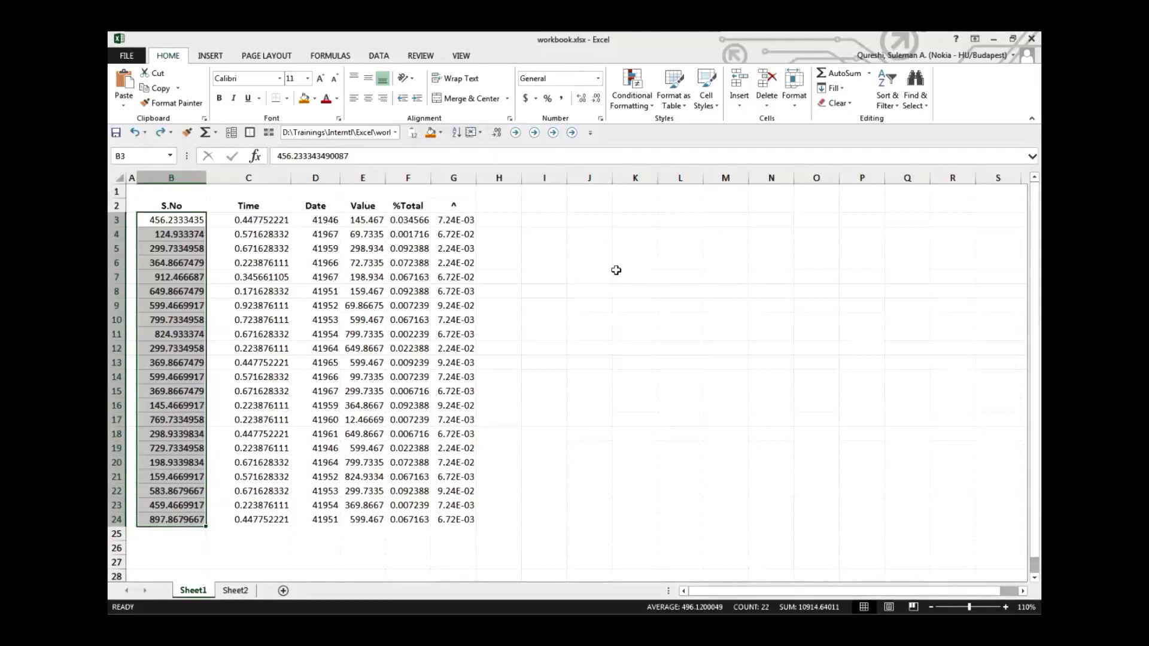
key(ctrl+shift+1)
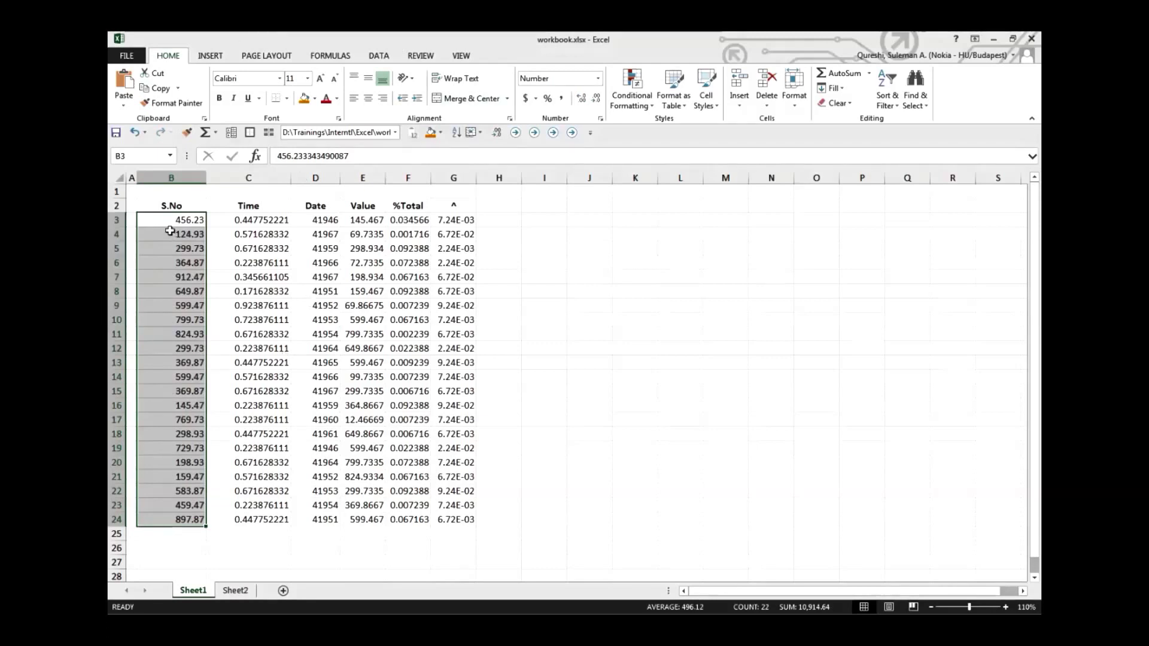
- Review the reformatted S.No values, such as 456.23 and 897.87
click(192, 216)
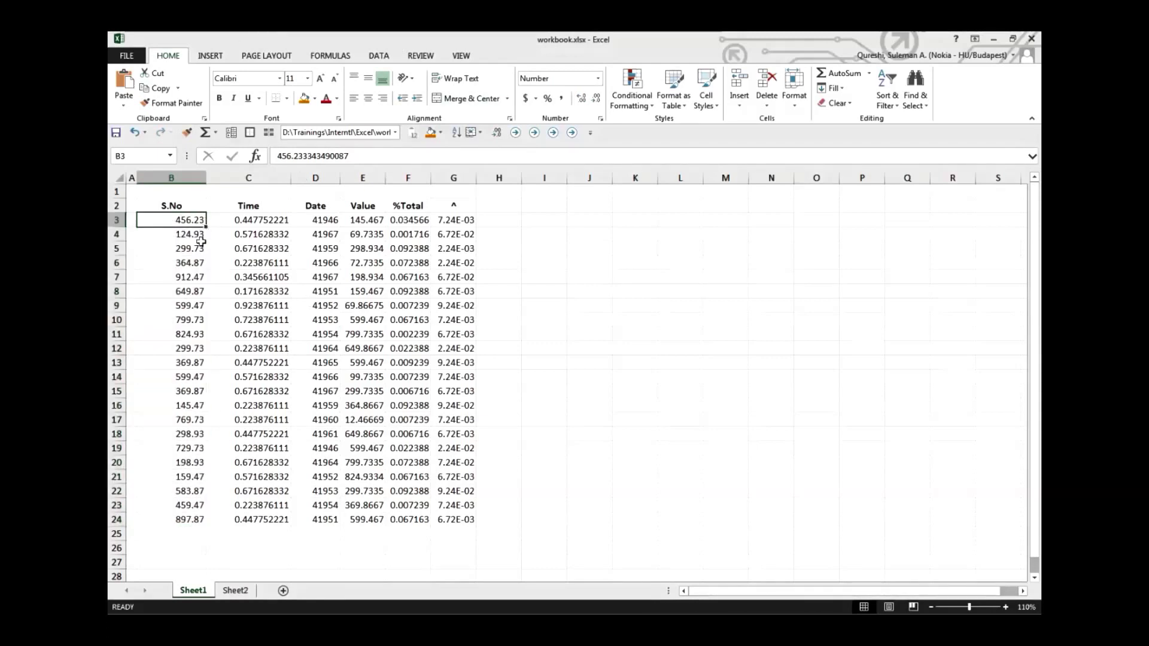
drag(196, 286, 195, 307)
drag(189, 351, 188, 377)
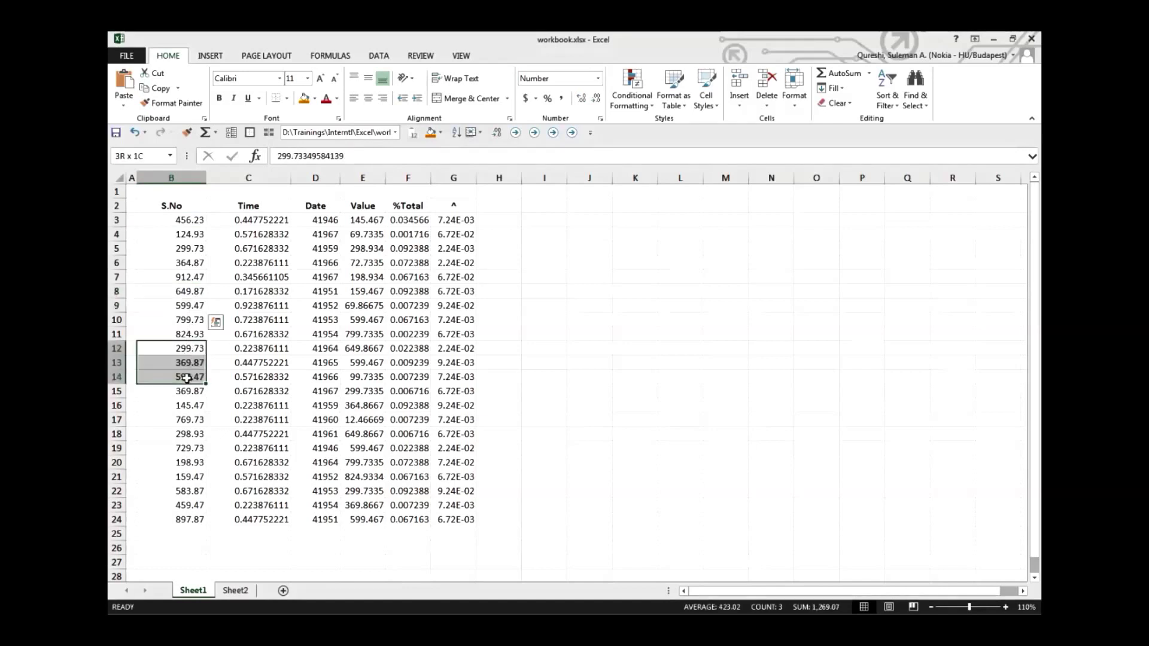
click(191, 520)
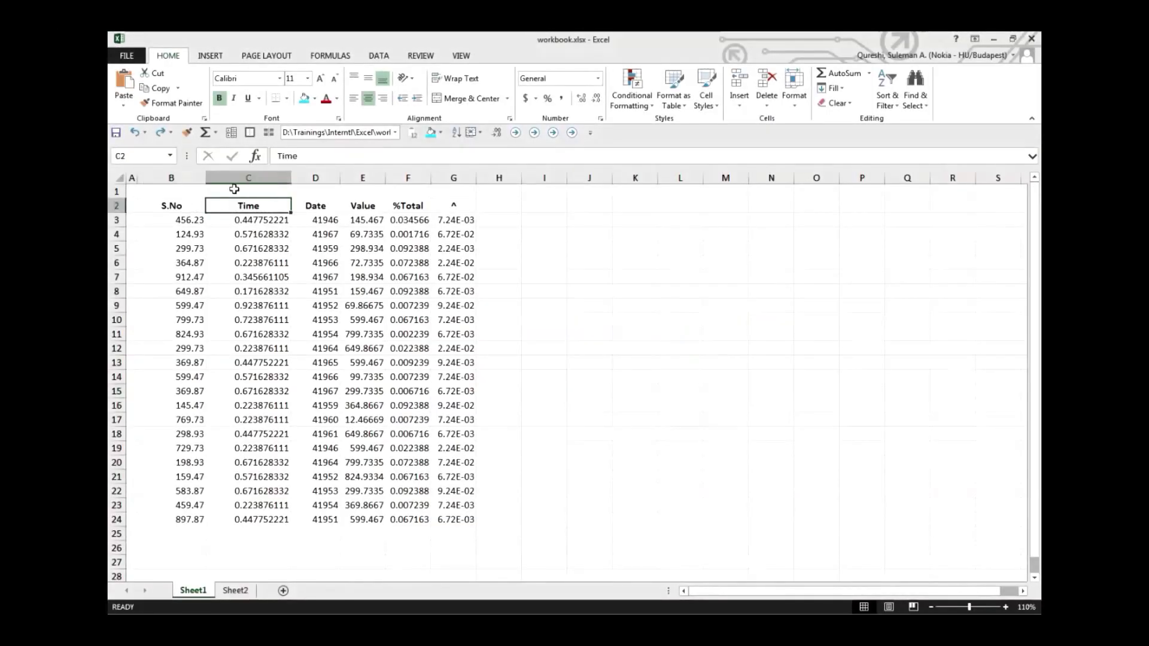
- Format the Time values in C3:C24 as clock times with Ctrl+Shift+2
click(263, 220)
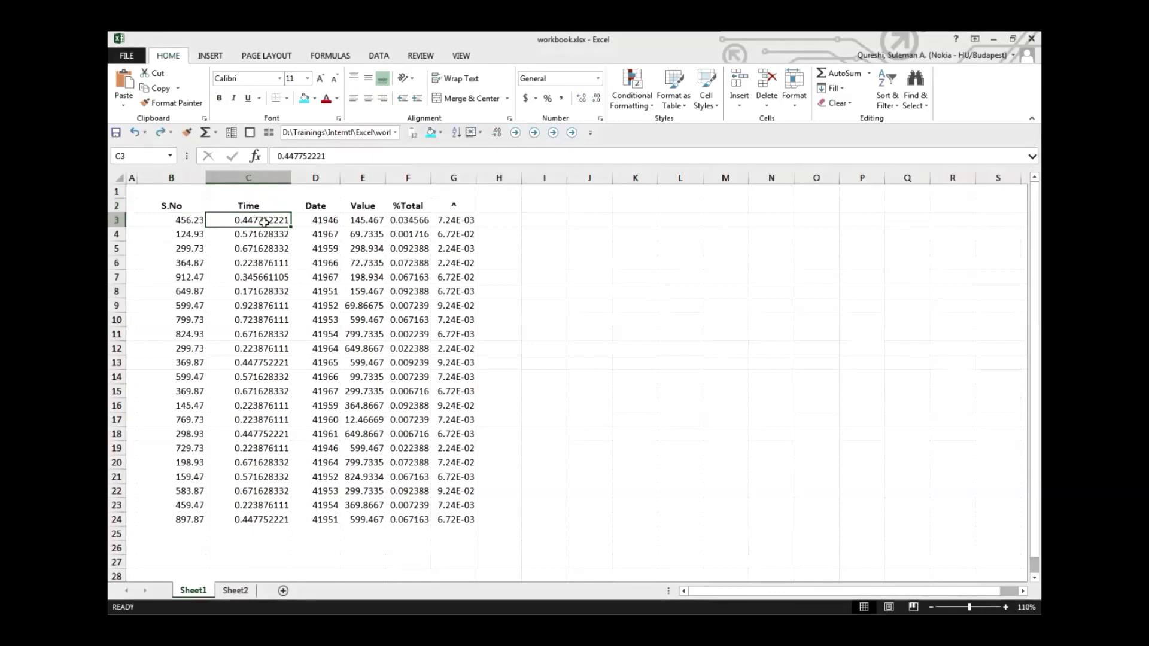
drag(268, 226, 245, 516)
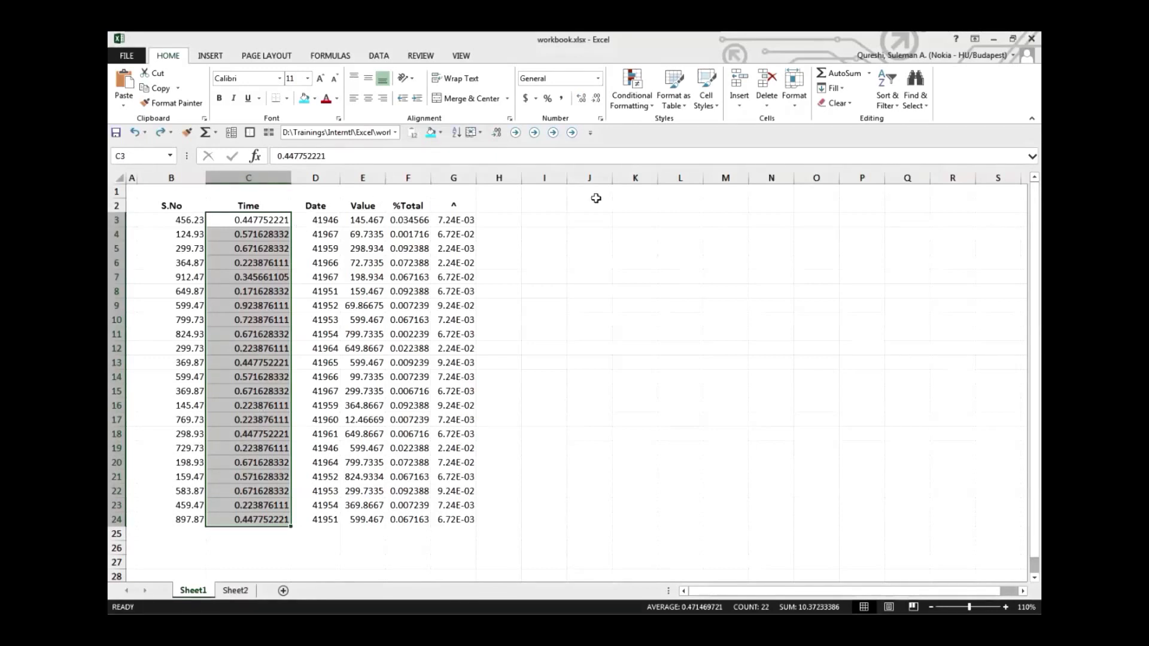
key(ctrl+shift+2)
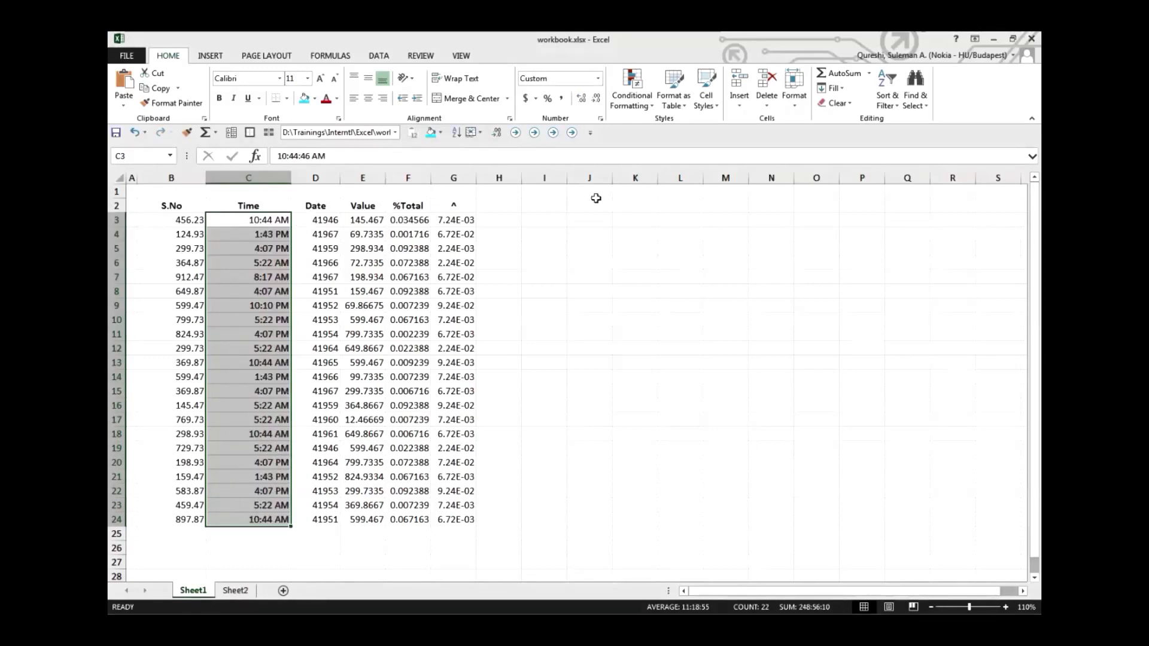
- Check the converted times, such as 10:44 AM and 4:07 PM
click(342, 234)
click(277, 220)
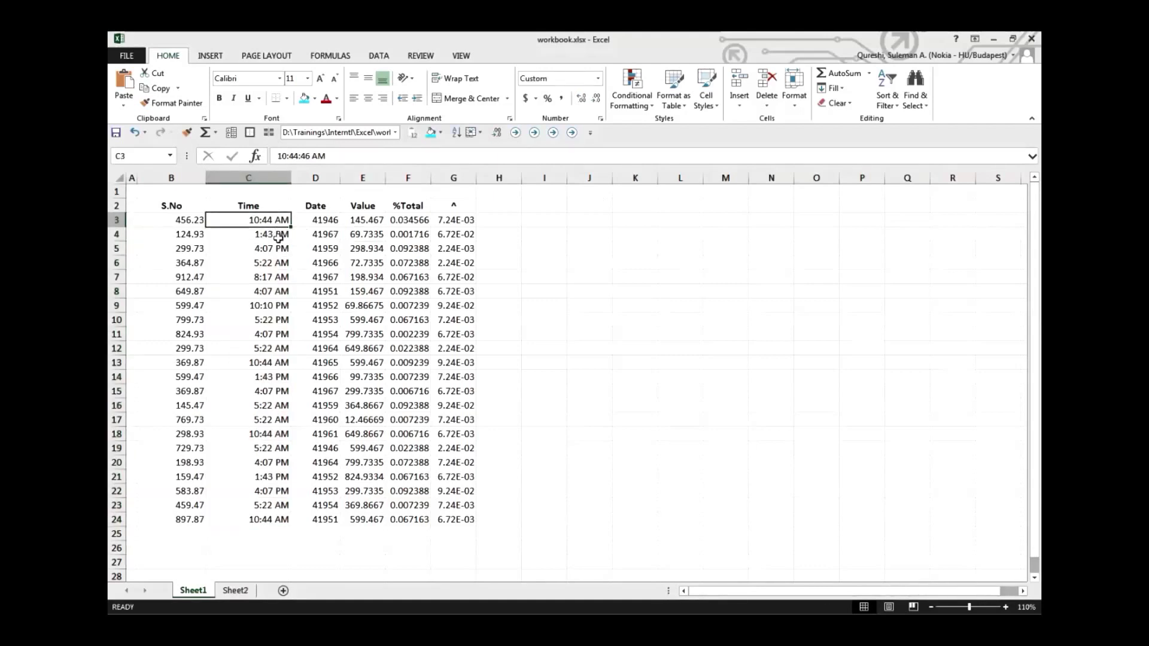
click(278, 235)
click(253, 306)
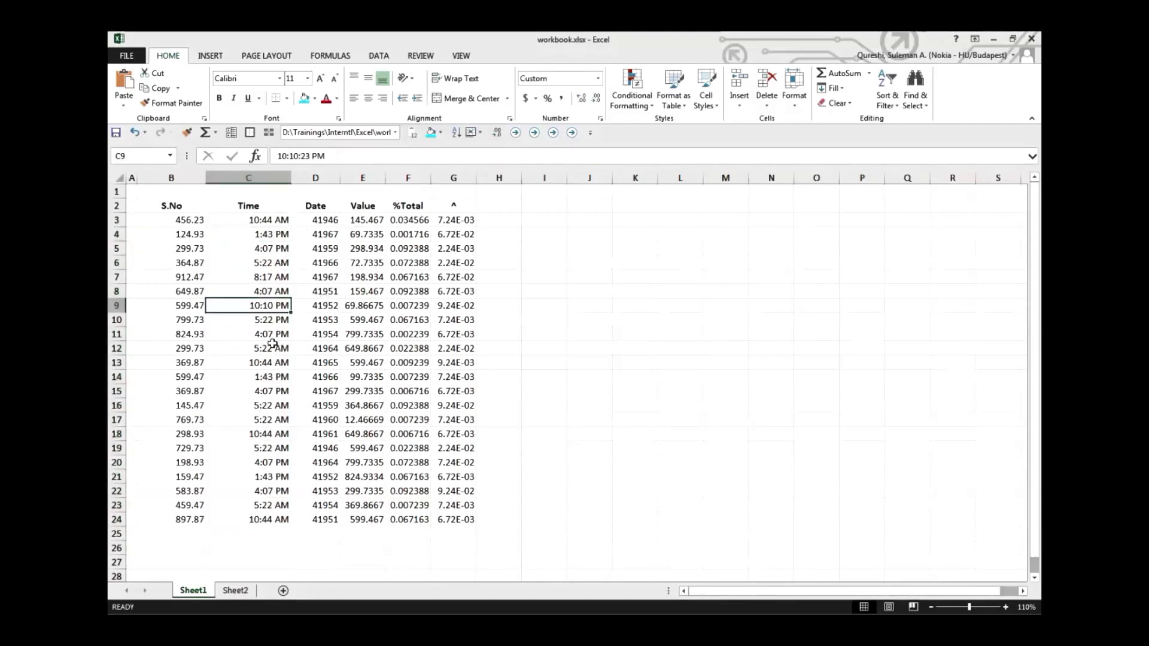
click(266, 402)
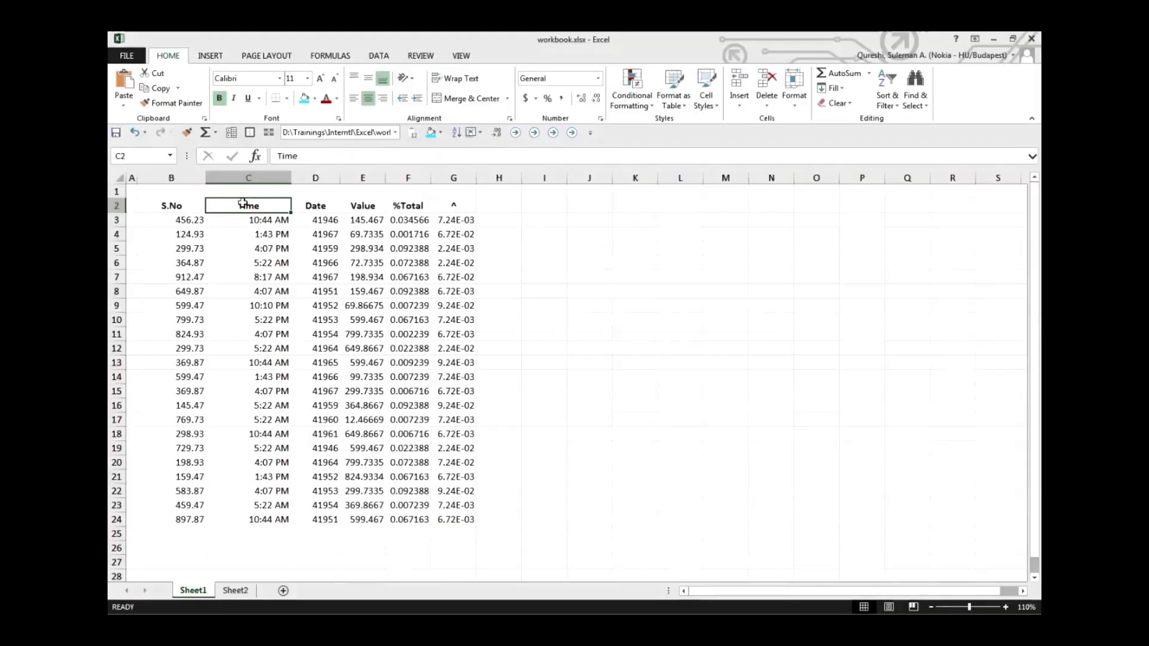
click(259, 226)
shift+click(282, 348)
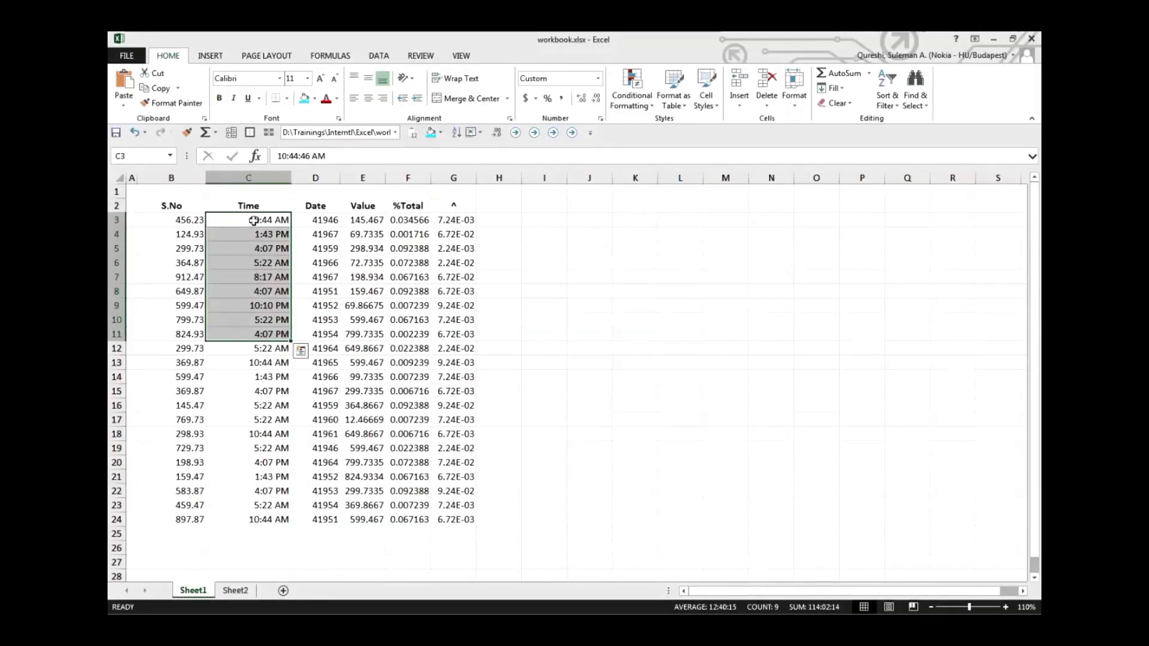
click(316, 206)
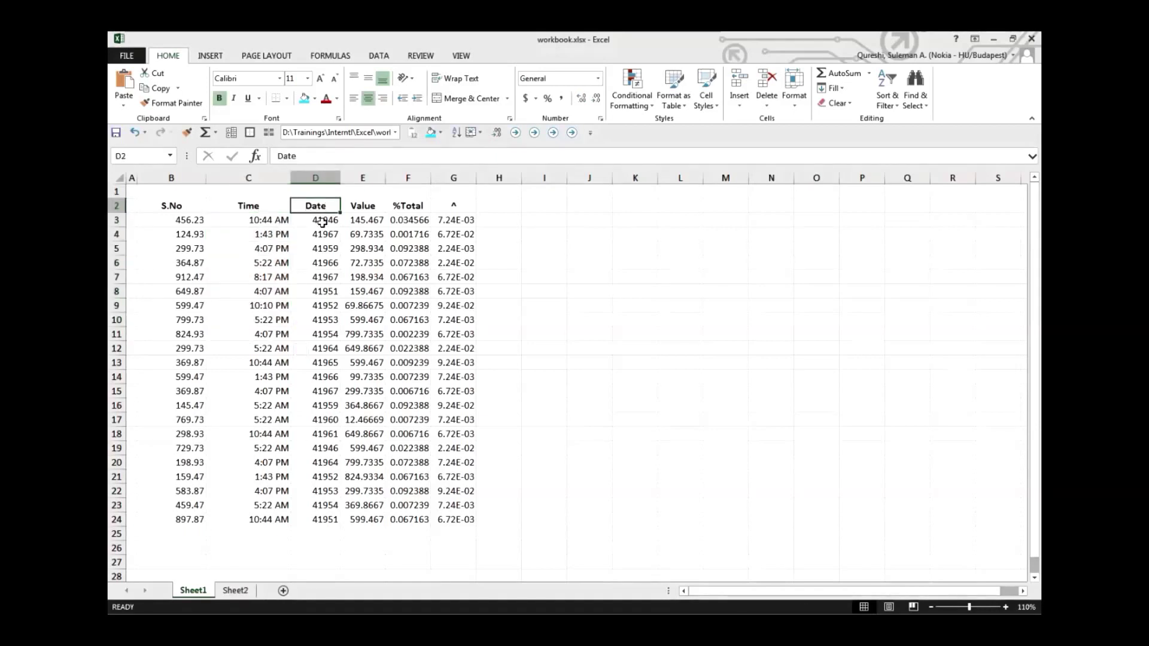
- Format the Date values in D3:D24 as dates with Ctrl+Shift+3, then widen column D to fit
drag(322, 220, 293, 520)
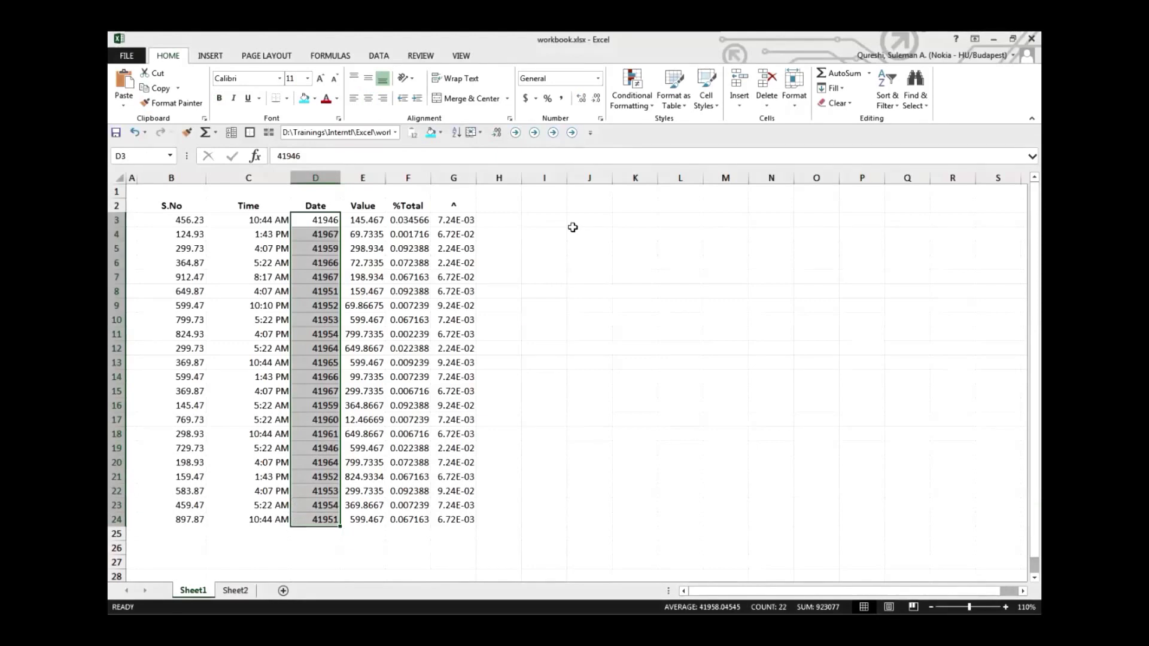
key(ctrl+shift+3)
click(639, 276)
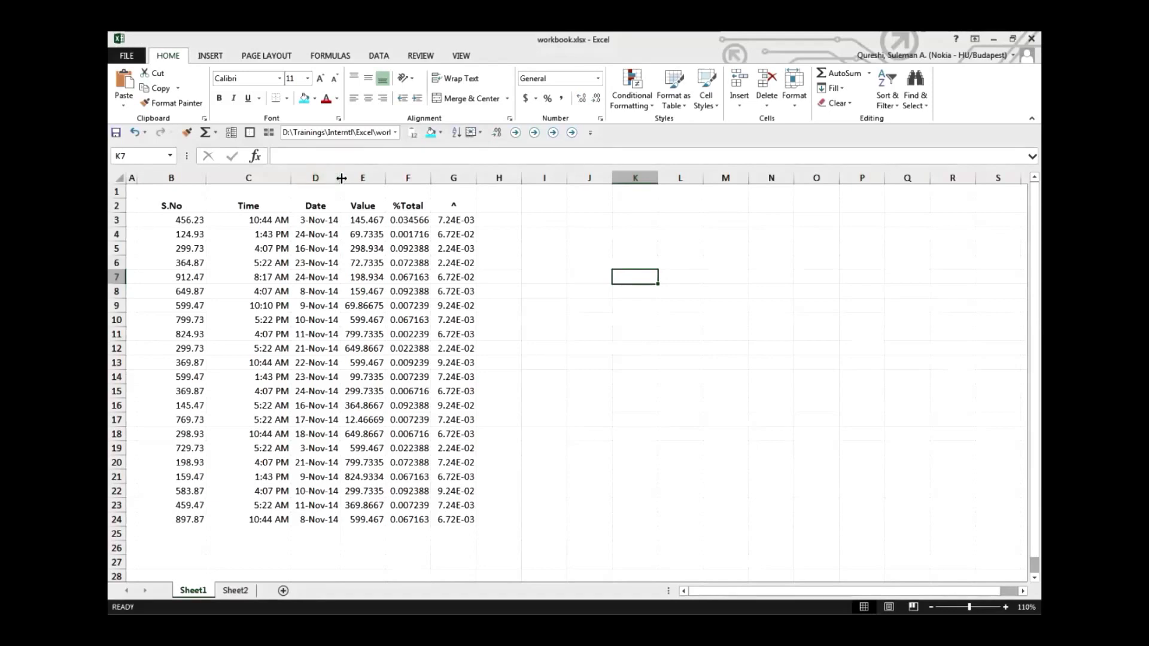
drag(341, 178, 344, 177)
- Check the converted dates, such as 3-Nov-14 and 24-Nov-14
click(366, 220)
drag(318, 219, 321, 323)
click(321, 391)
drag(320, 448, 320, 510)
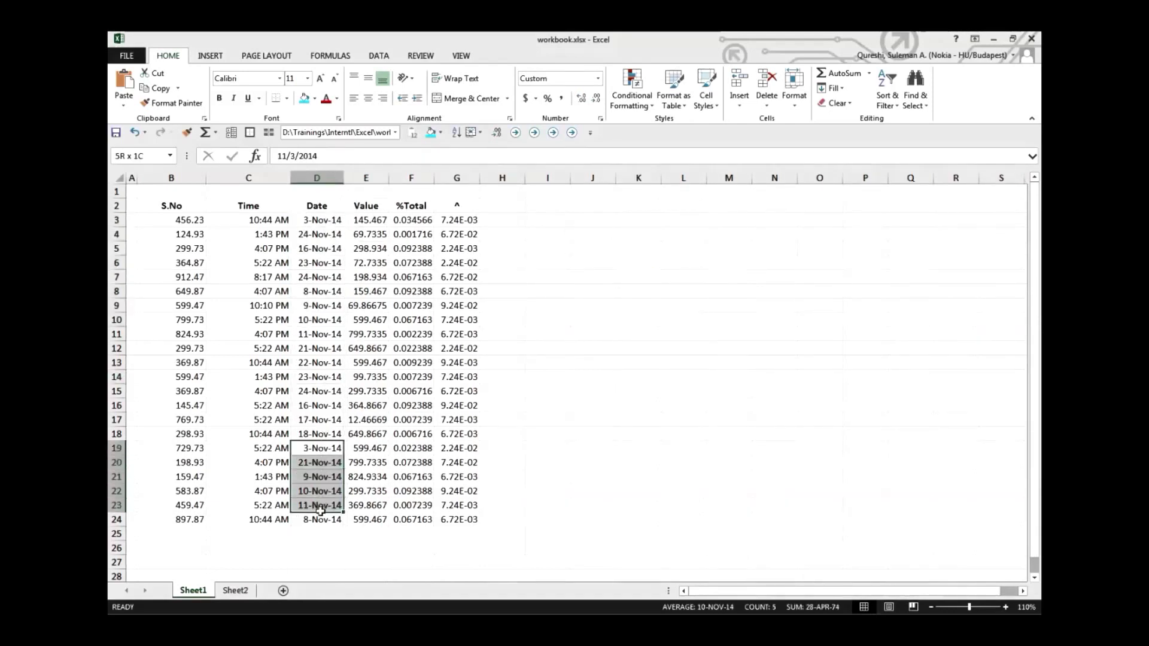
click(316, 206)
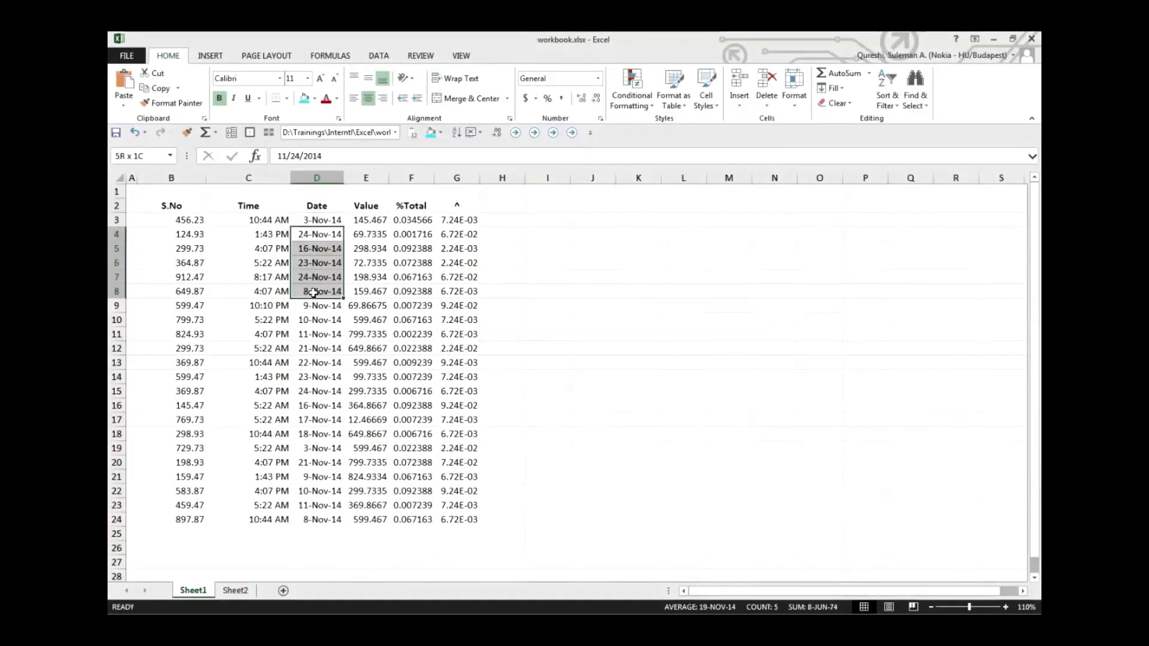
click(376, 206)
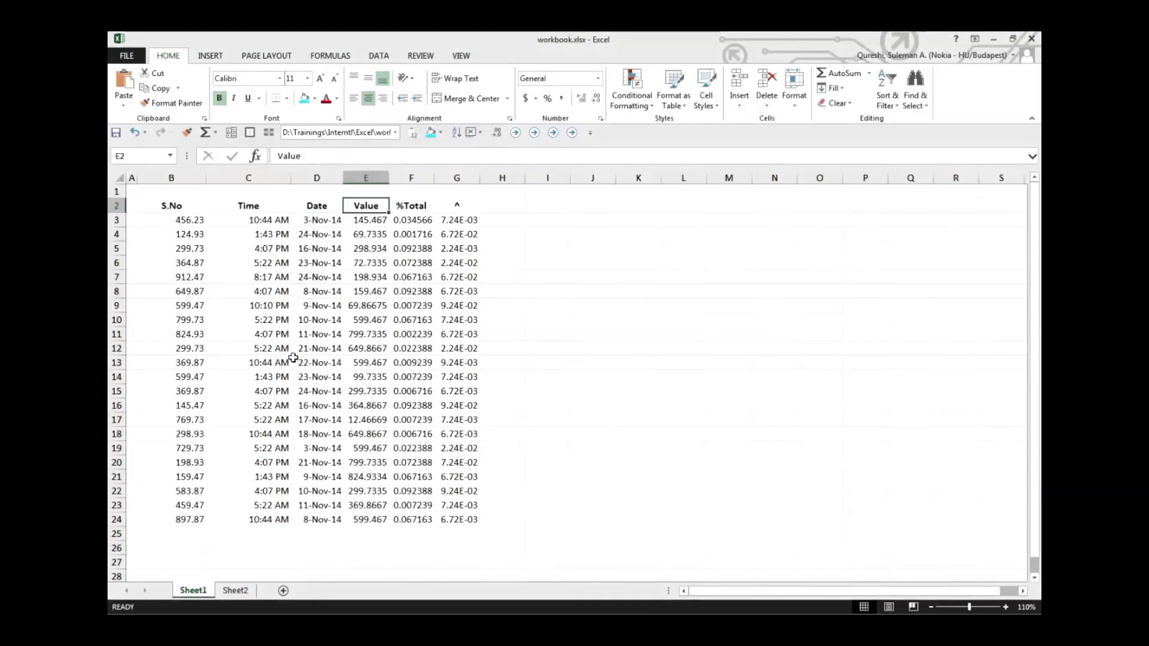
- Apply the Currency format to the Value amounts in E3:E24 with Ctrl+Shift+4
click(376, 222)
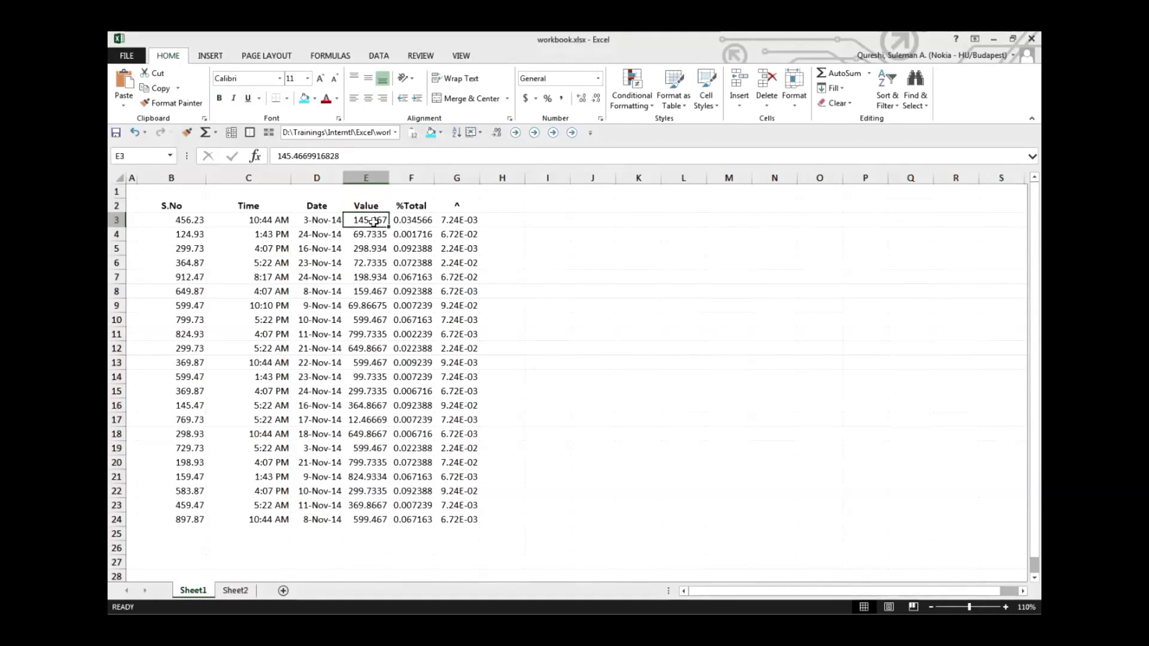
drag(372, 220, 371, 522)
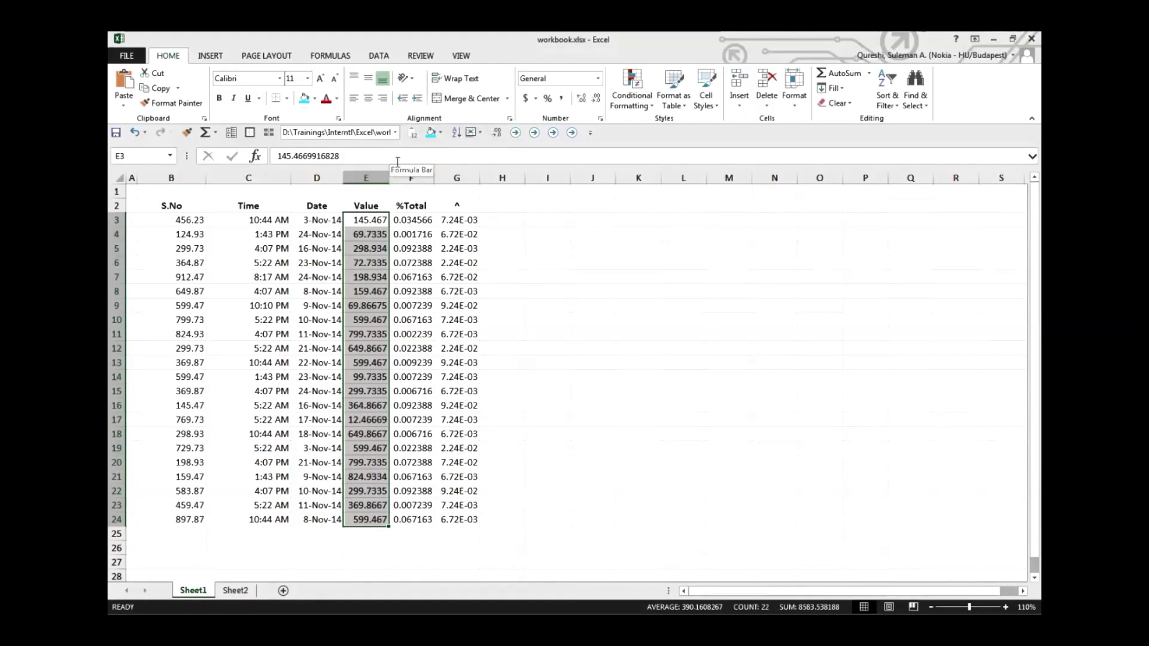
key(ctrl+shift+4)
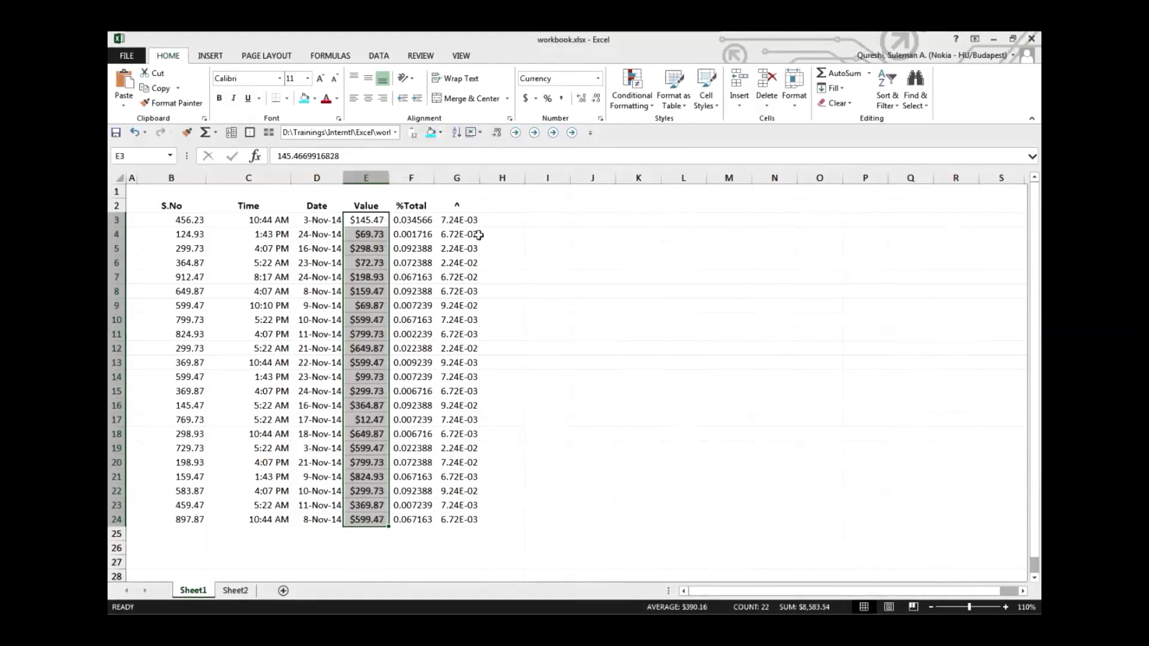
- Review the dollar amounts in the Value column, such as $145.47
click(379, 223)
click(370, 279)
click(369, 320)
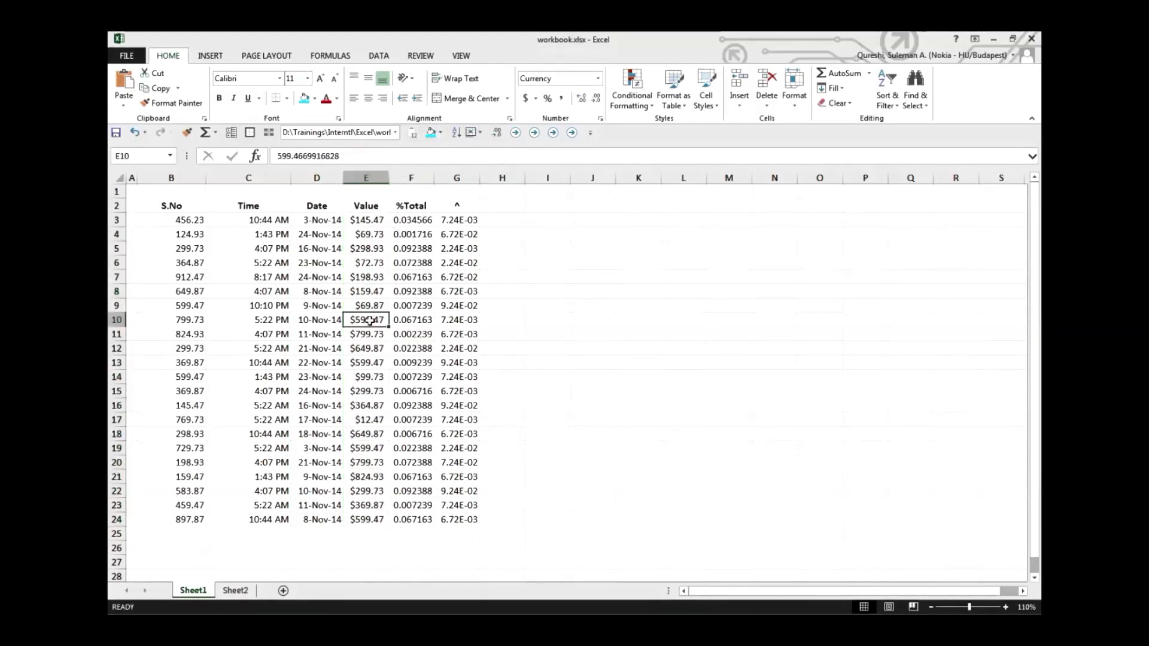
click(372, 352)
drag(367, 478, 367, 520)
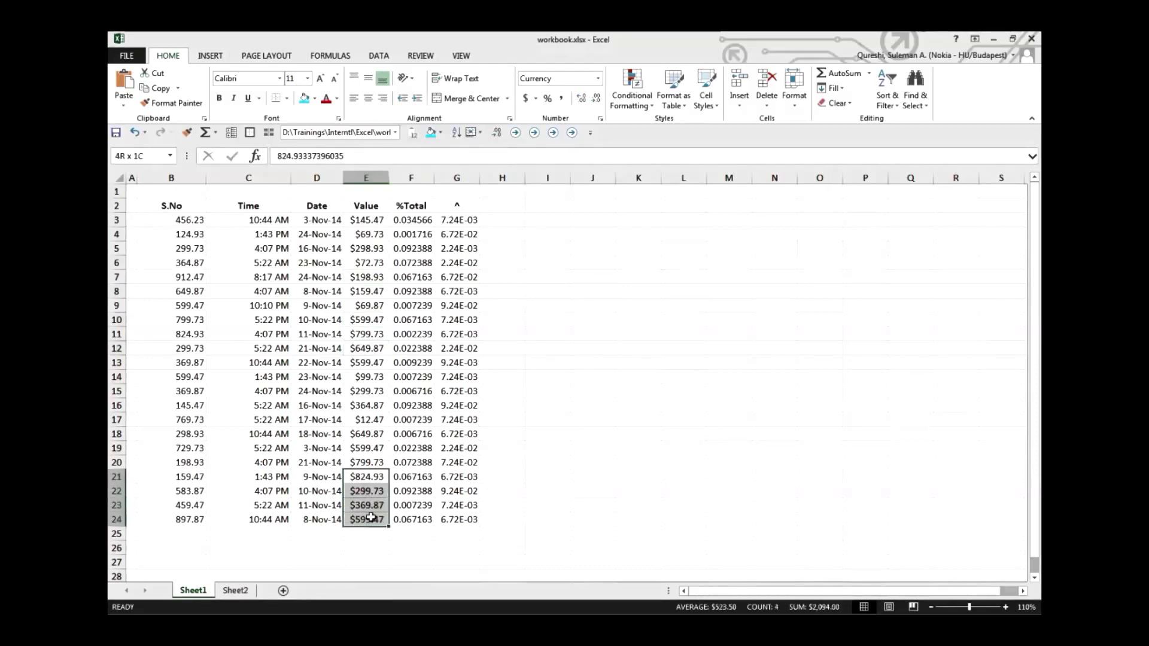
click(376, 211)
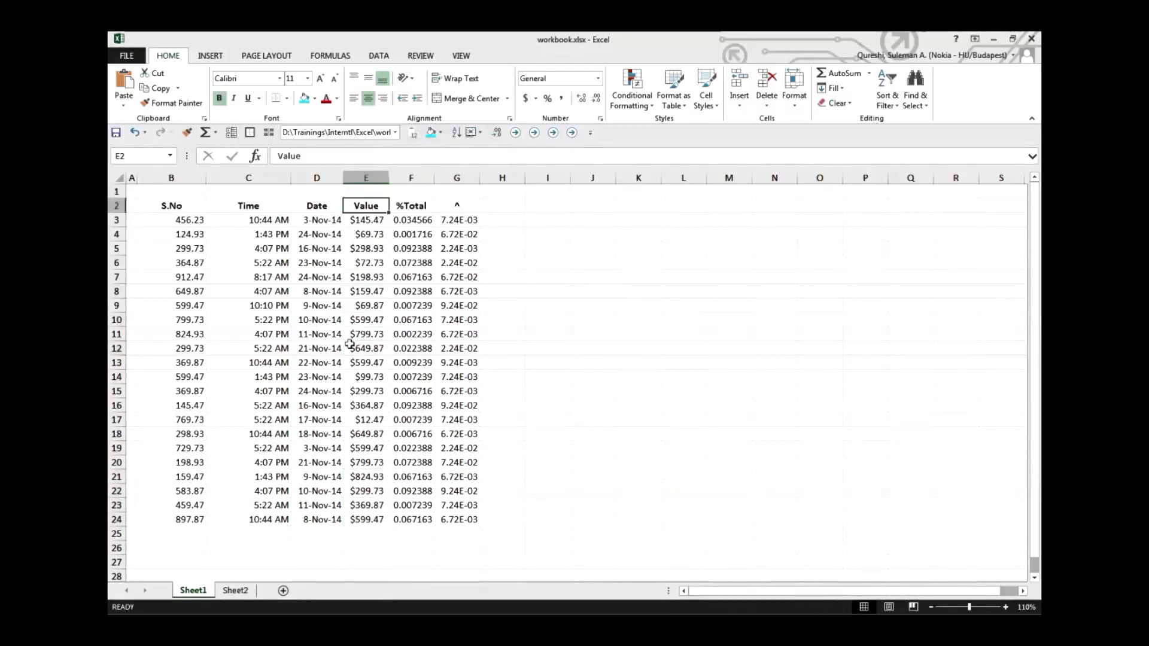
drag(371, 244, 368, 349)
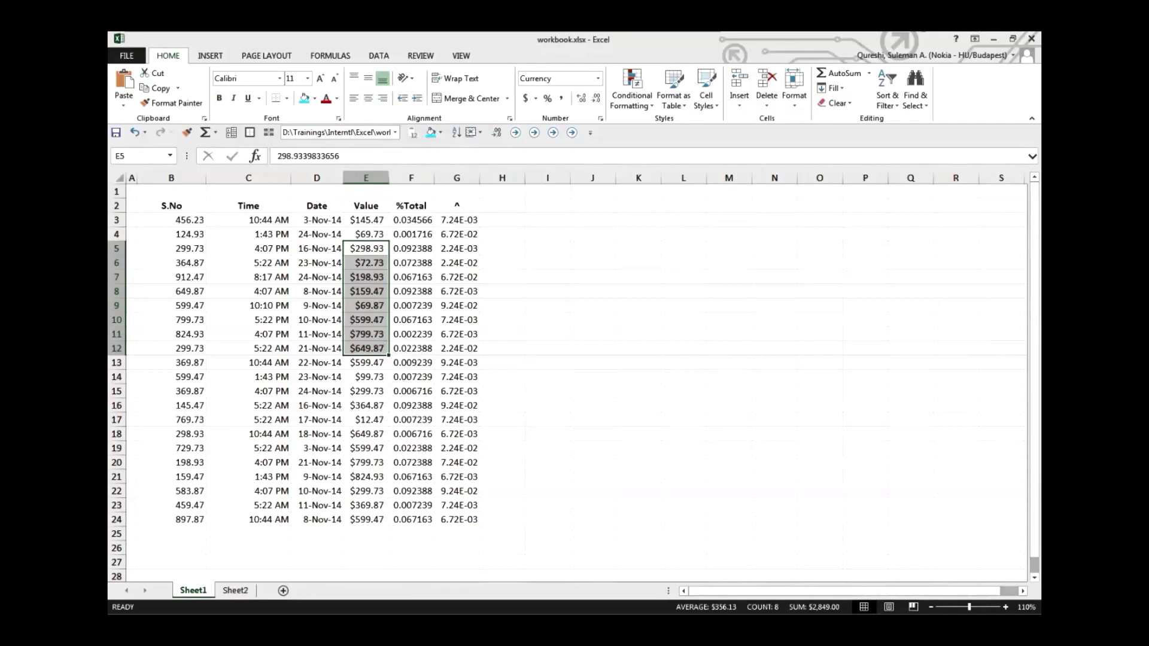
click(366, 210)
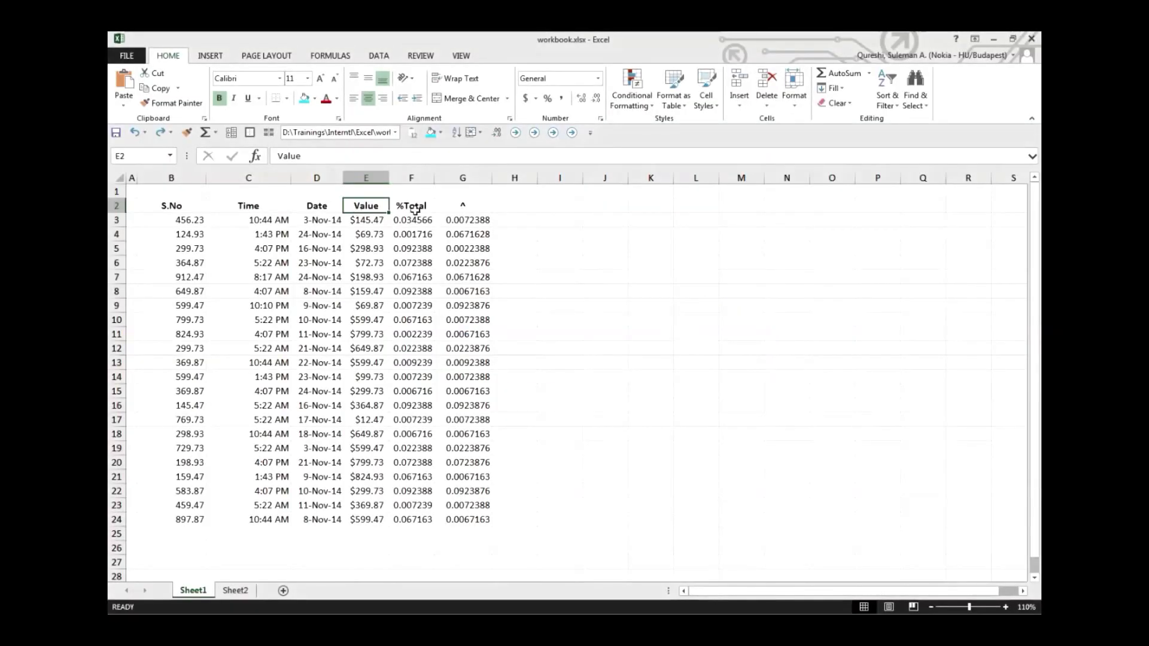
- Format the %Total values in F3:F24 as percentages with Ctrl+Shift+5
click(404, 207)
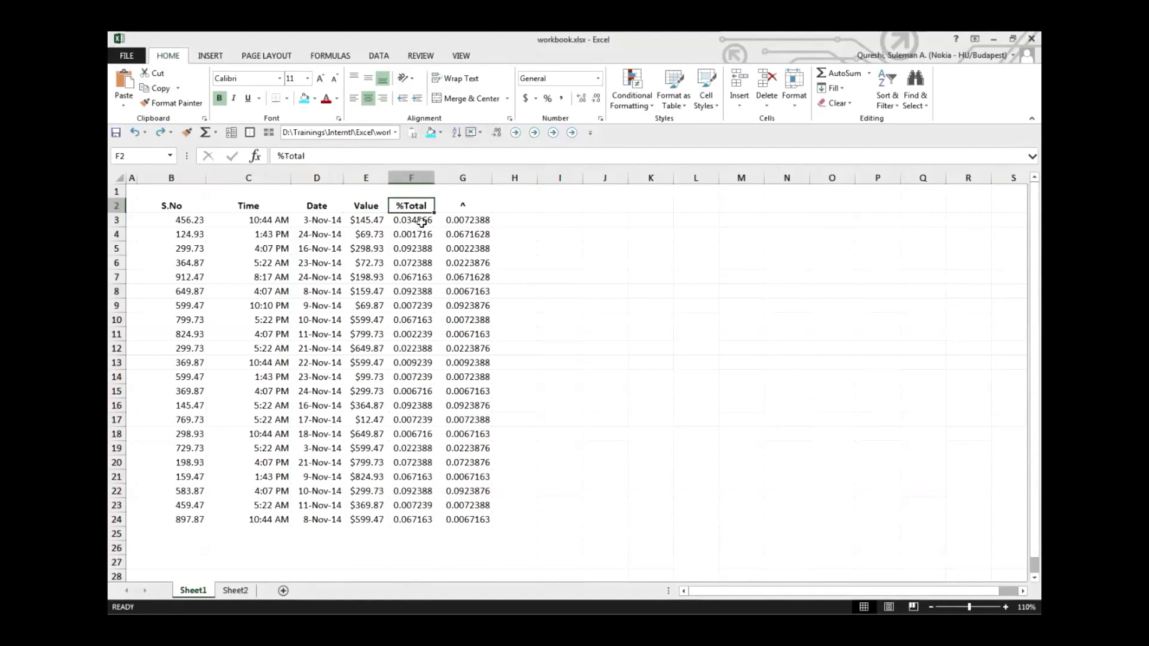
click(410, 219)
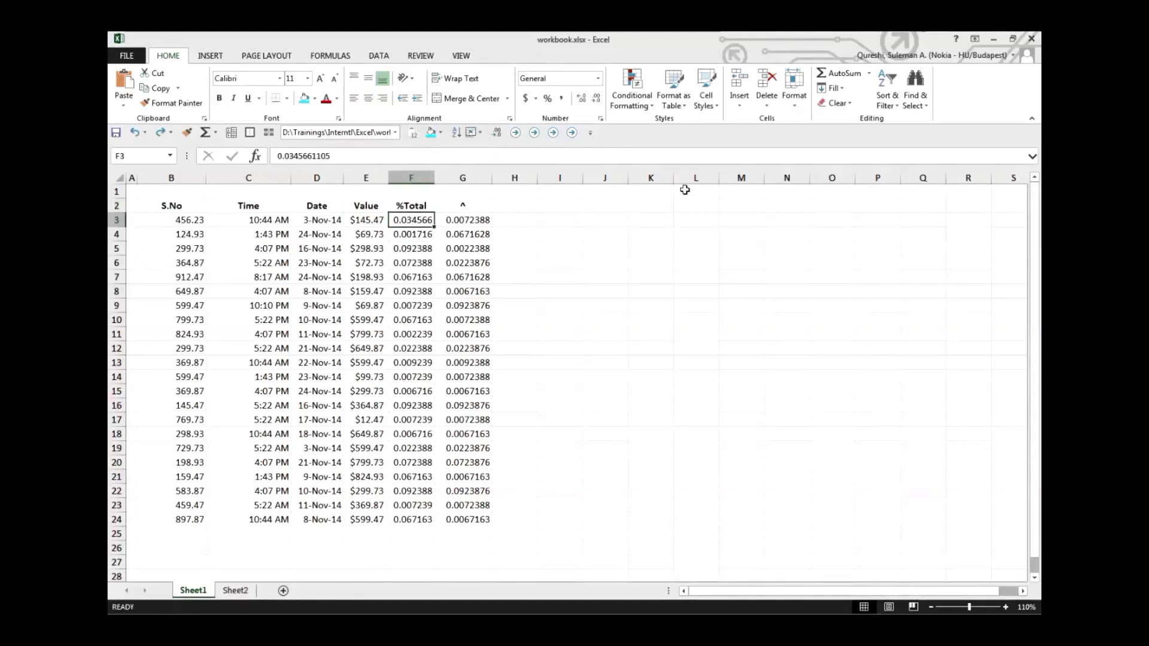
drag(399, 220, 415, 522)
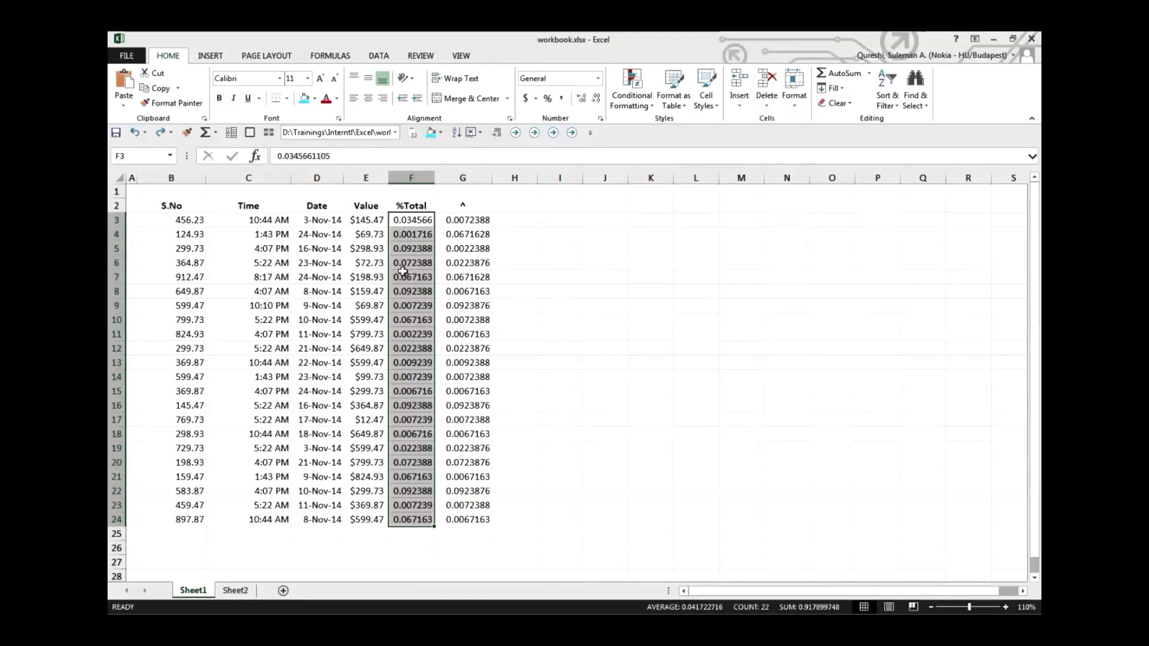
key(ctrl+shift+5)
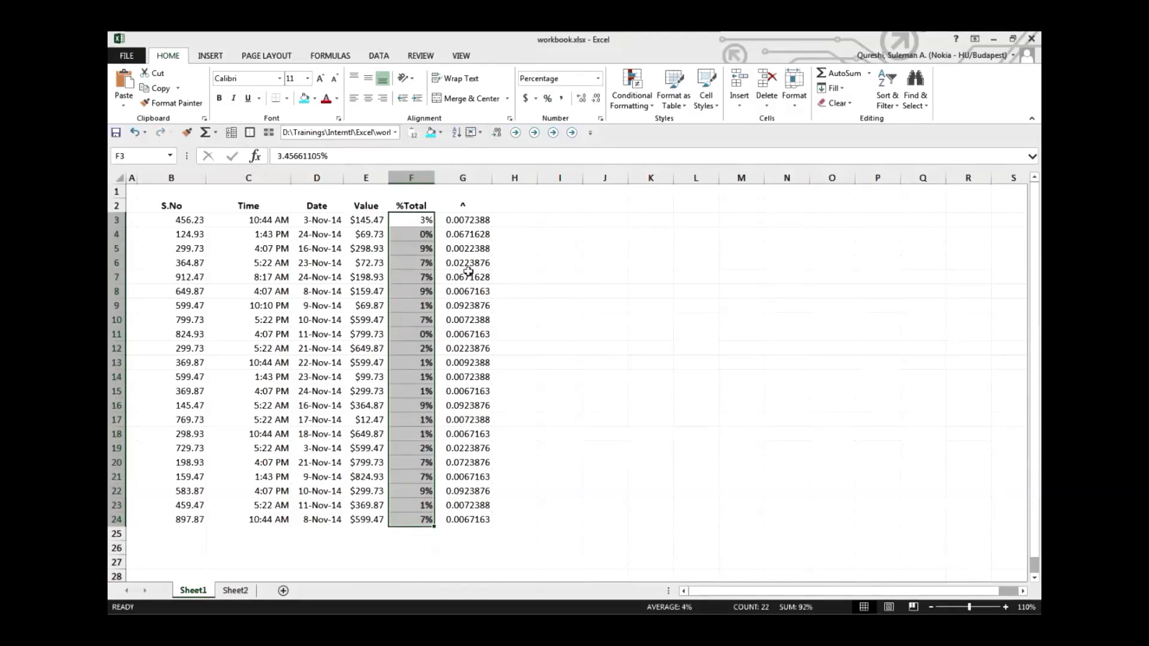
- Inspect the resulting percentages, such as 3%, 9% and 7%
click(426, 221)
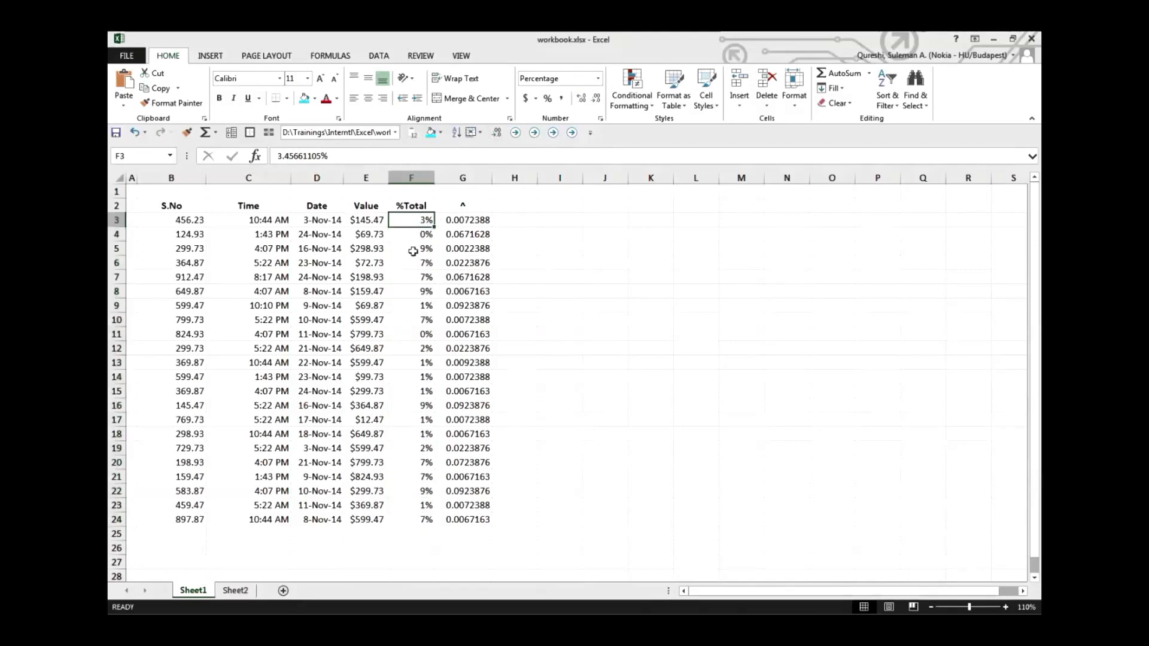
drag(413, 251, 419, 294)
drag(413, 335, 419, 393)
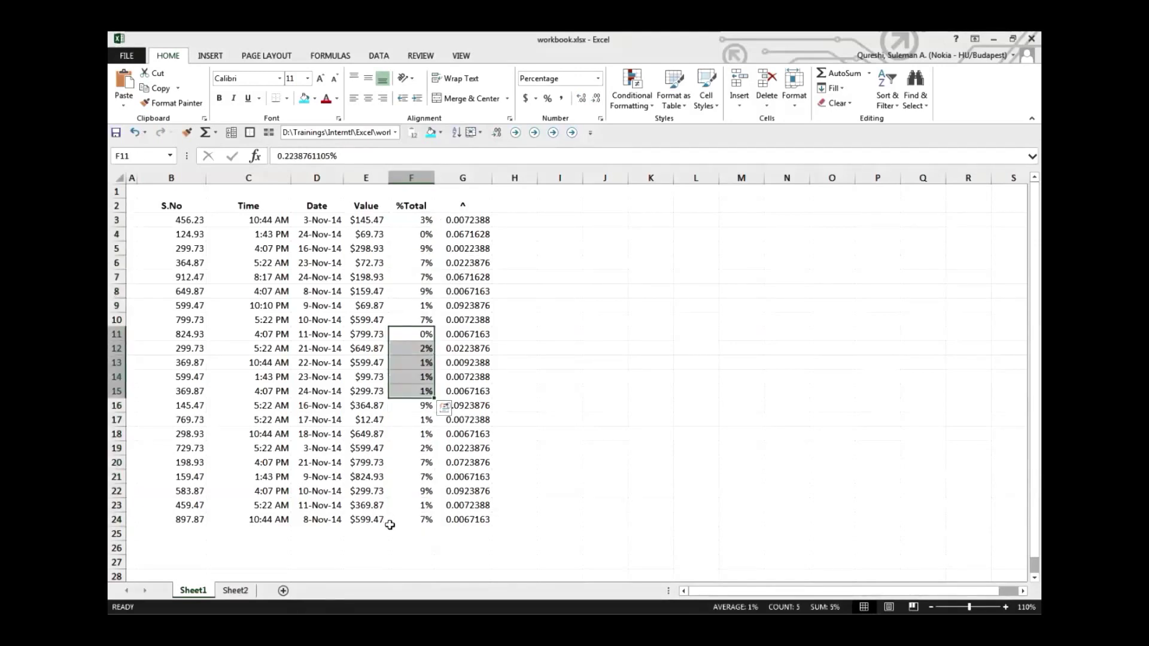
click(392, 522)
click(419, 223)
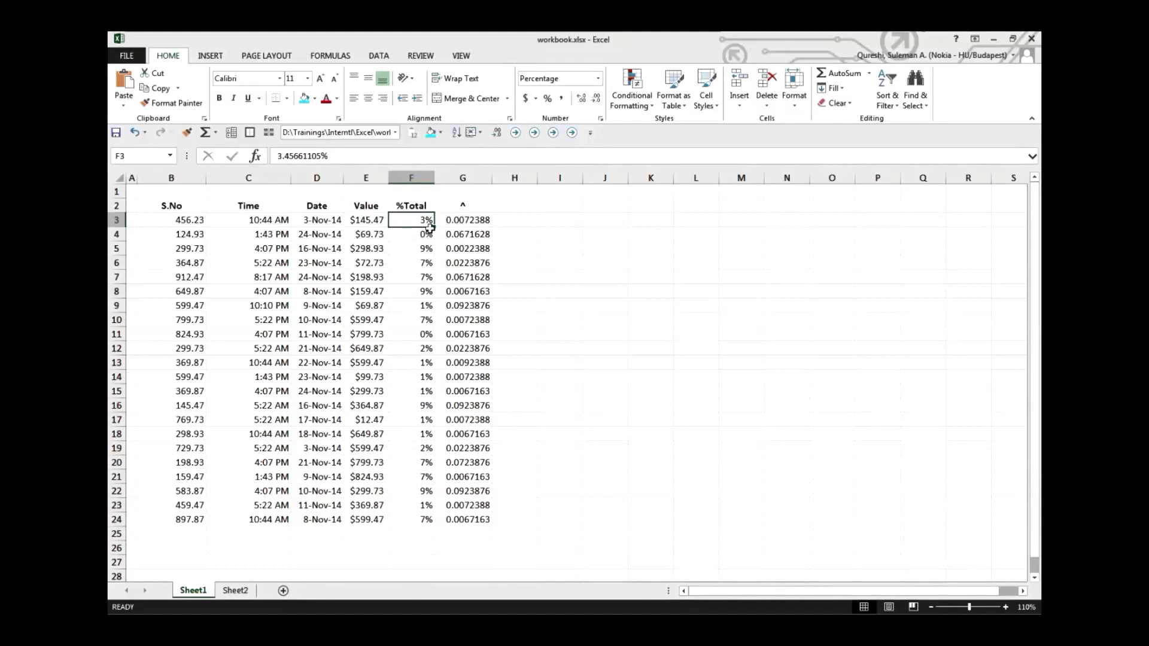
click(430, 207)
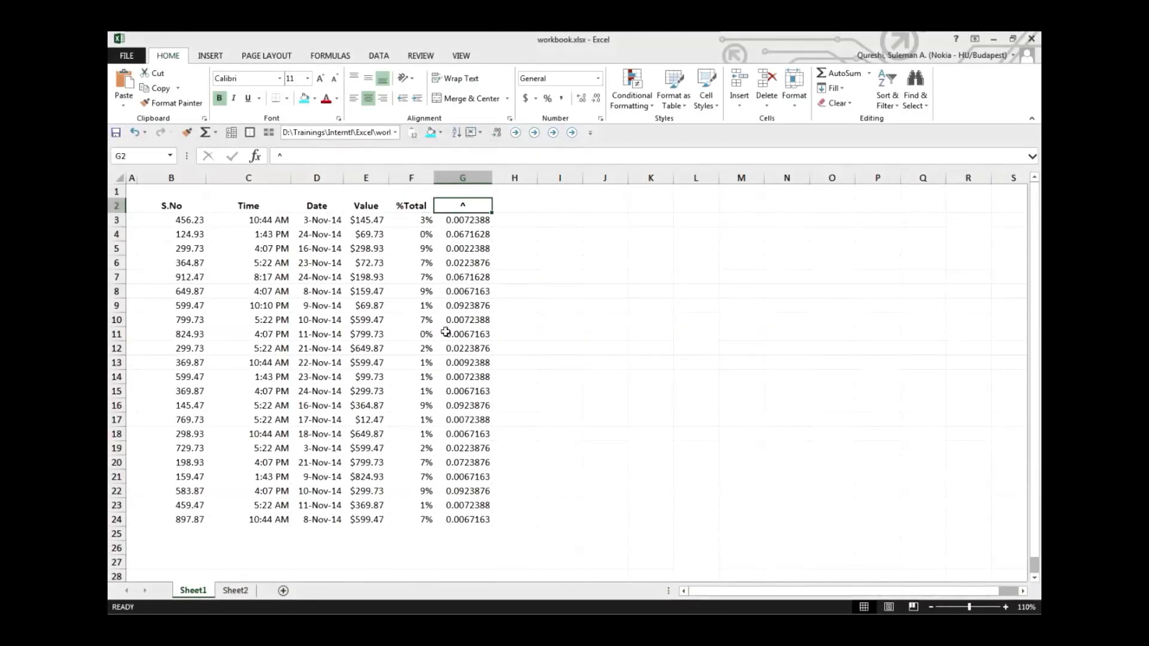
- Switch the column G values in G3:G24 to scientific notation with Ctrl+Shift+6
click(455, 224)
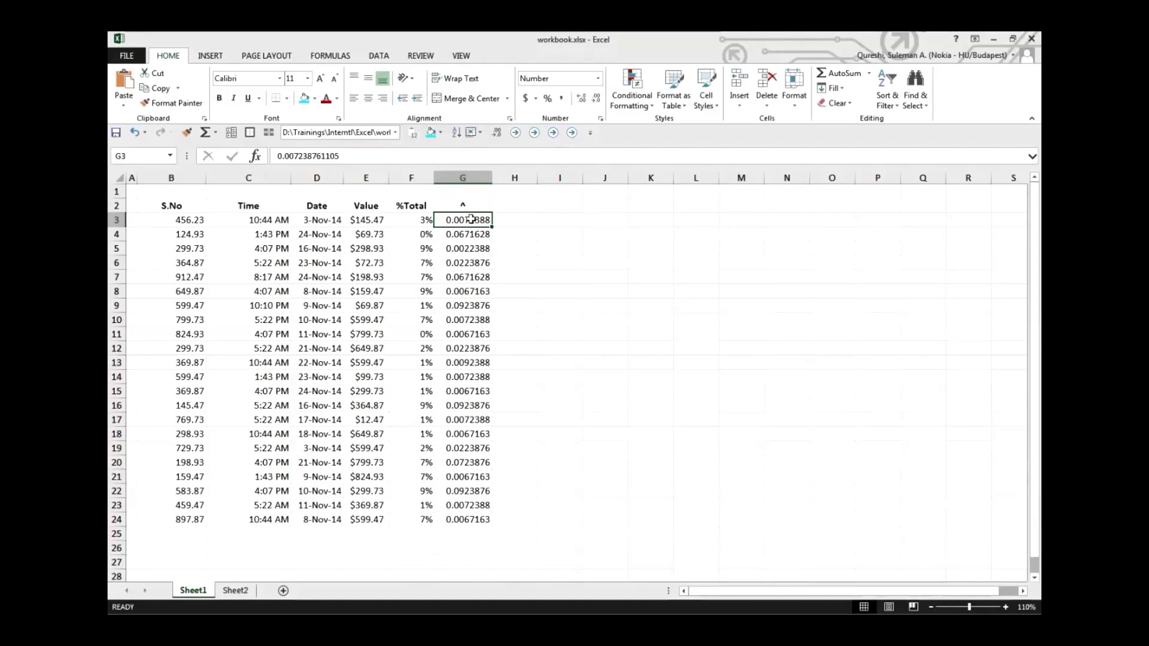
drag(472, 219, 467, 520)
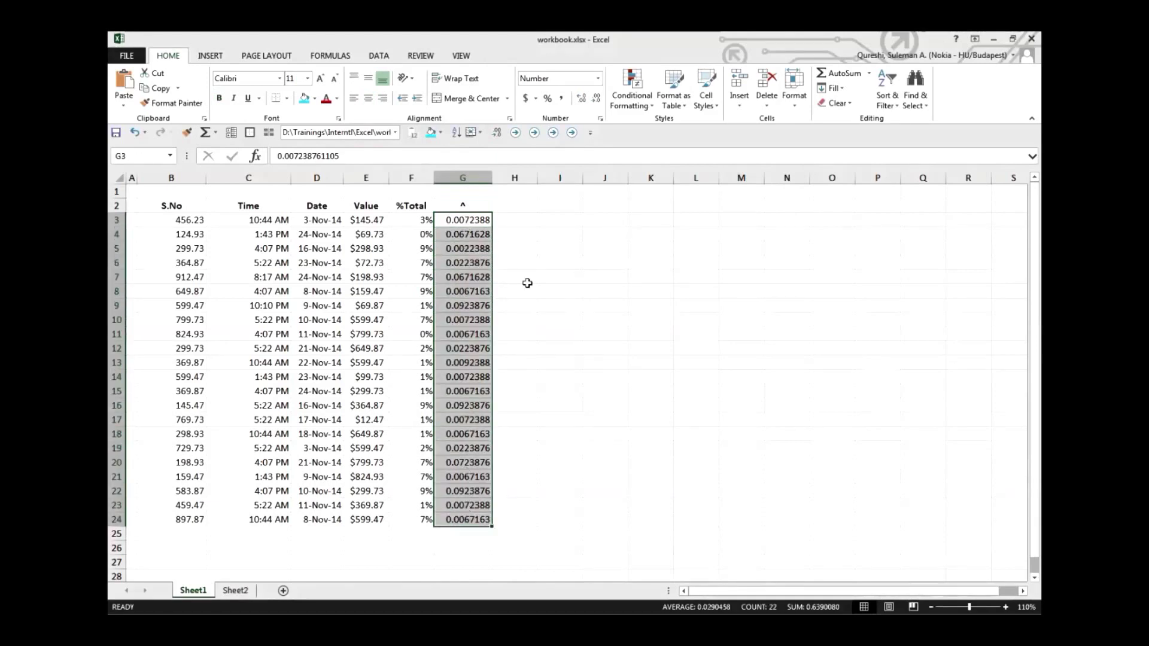
key(ctrl+shift+6)
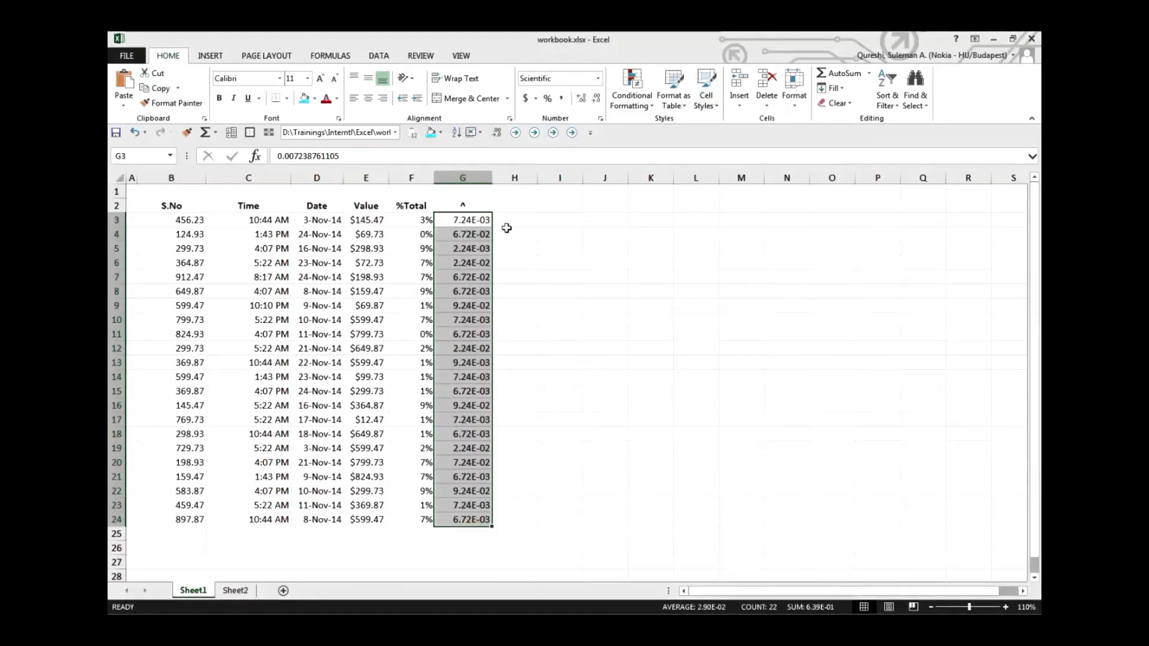
- Inspect the scientific values in column G, such as 7.24E-03 and 6.72E-02
click(506, 222)
click(473, 221)
click(474, 251)
drag(474, 252, 473, 280)
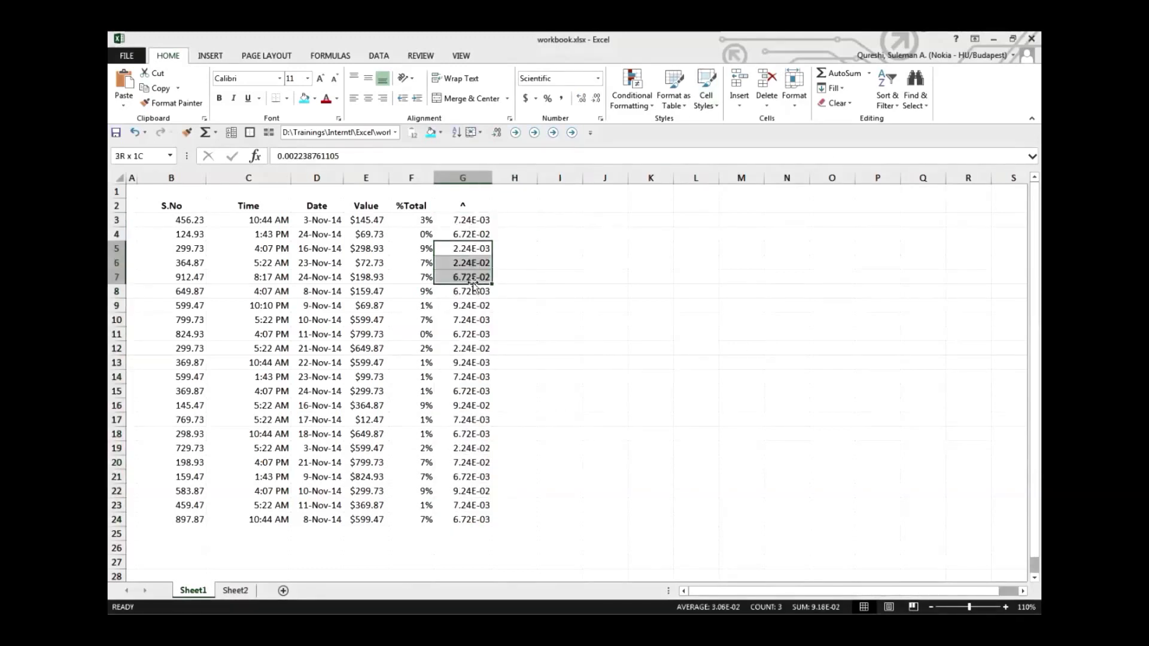
drag(467, 377, 467, 464)
click(469, 519)
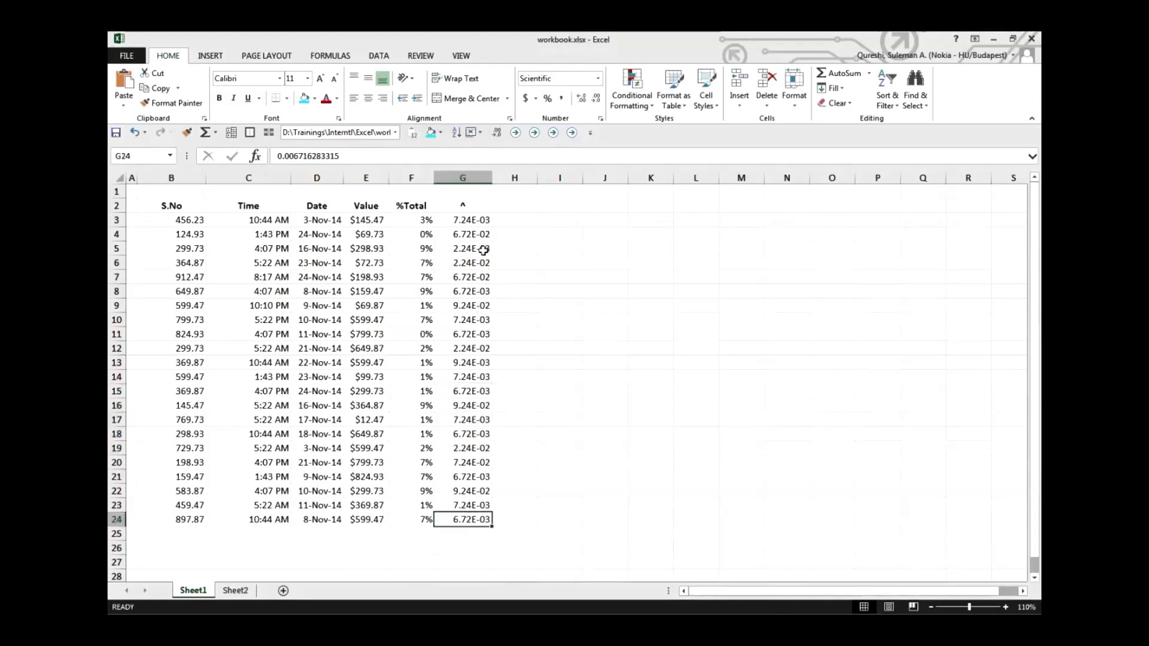
click(473, 219)
click(466, 204)
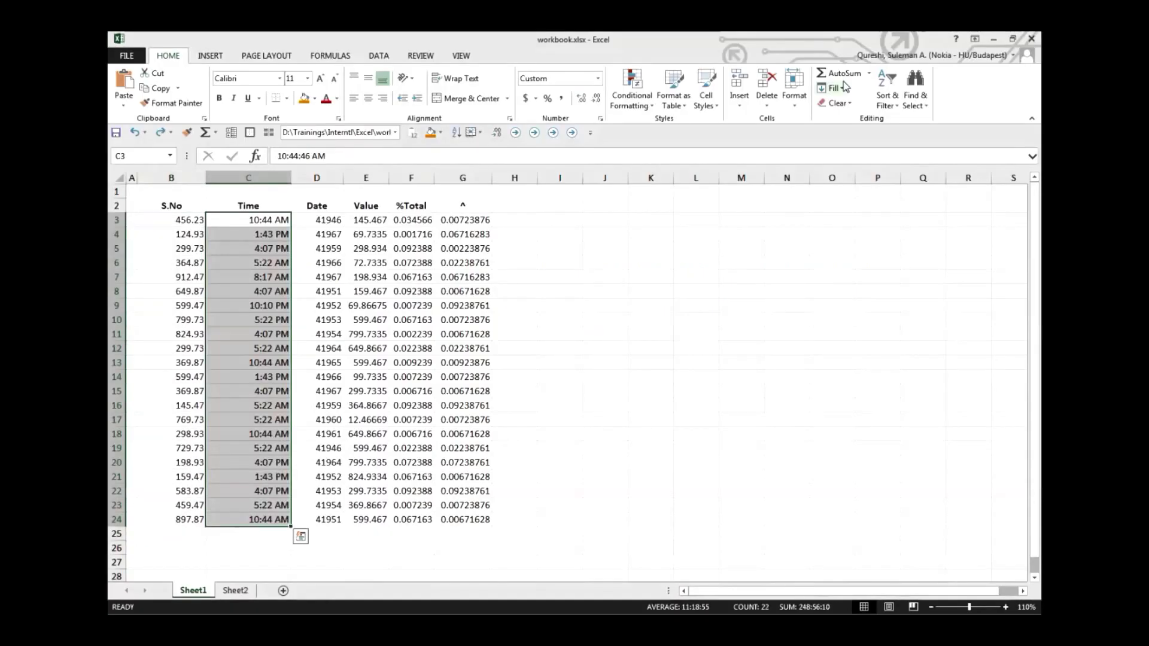
- Reapply date, currency, percentage and scientific formats using Ctrl+Shift+3, 4, 5 and 6
key(ctrl+shift+3)
key(ctrl+shift+4)
key(ctrl+shift+5)
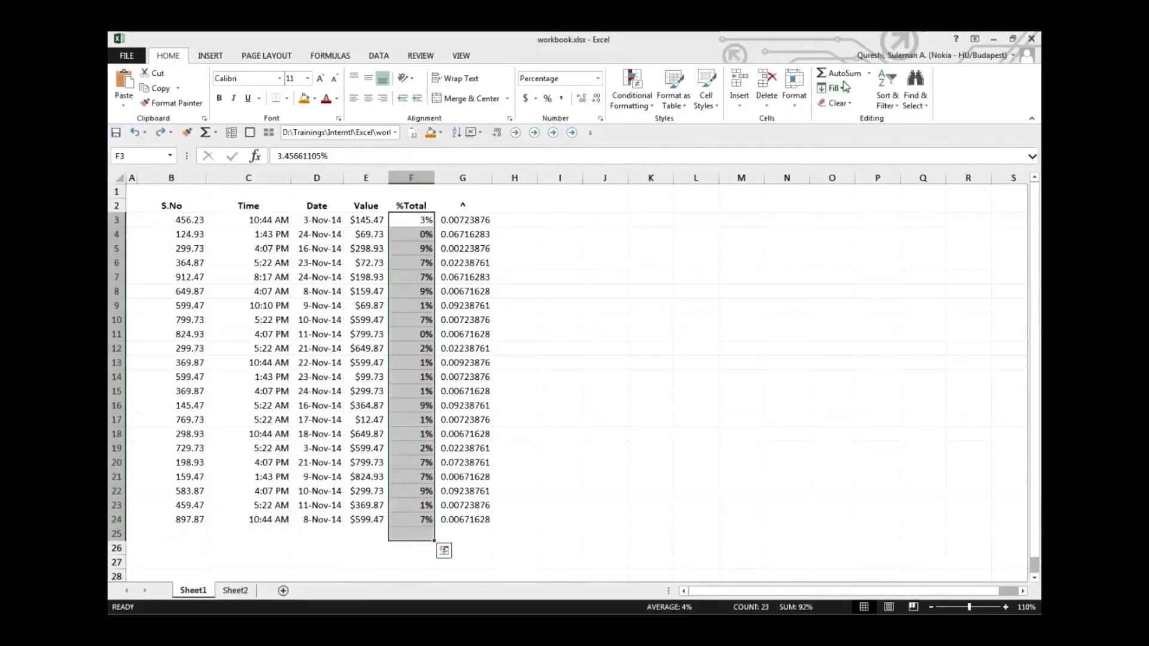
key(ctrl+shift+6)
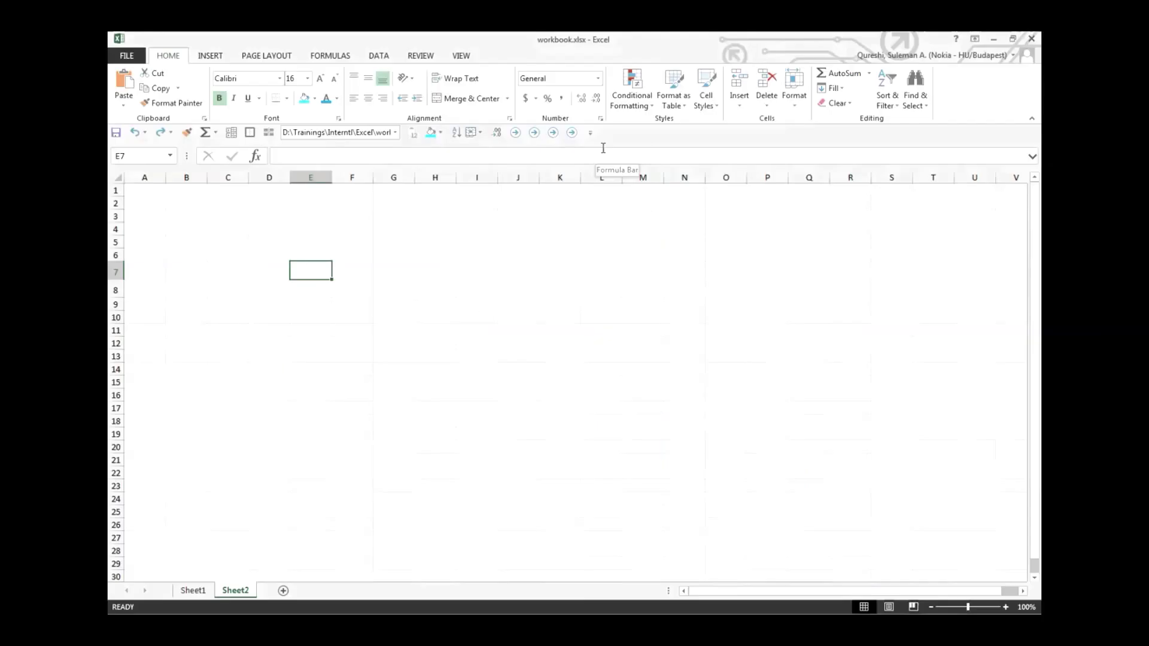
- Type PRESENTED BY into cell E7 of Sheet2
text(PRES)
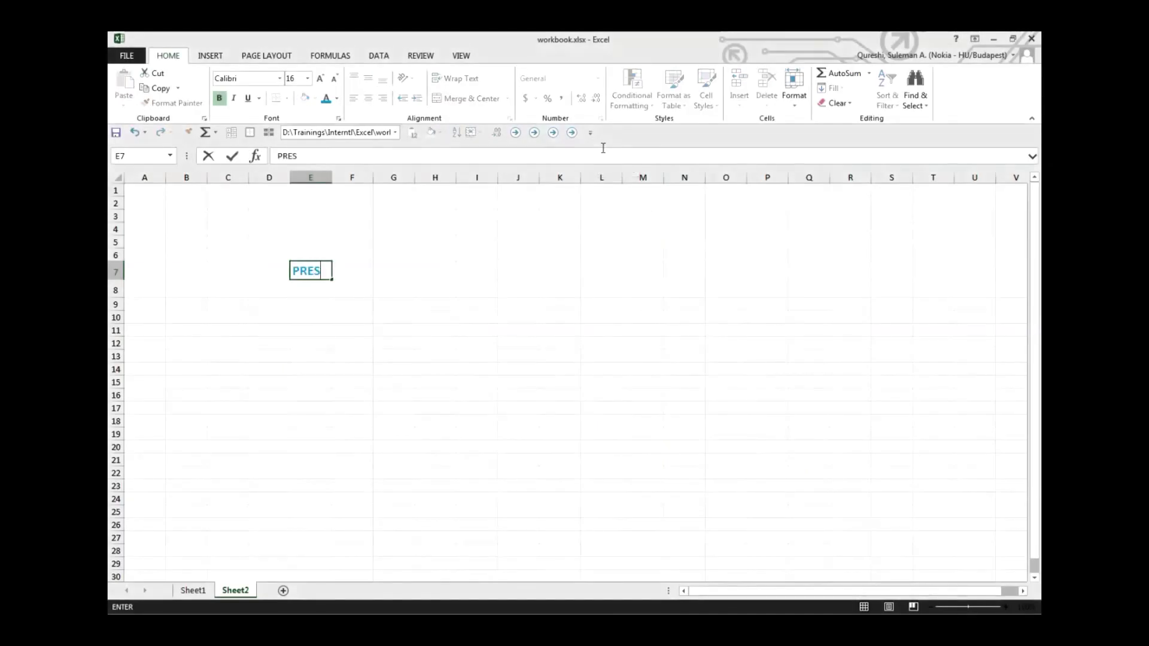
text(ENTED BY)
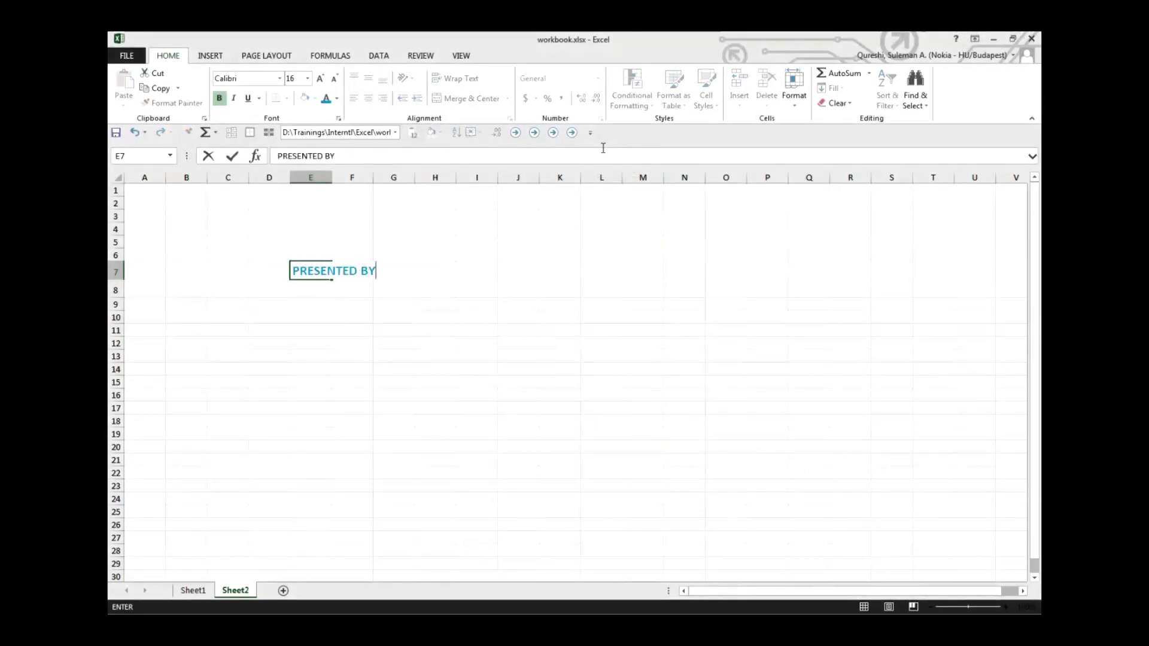
- Enter the presenter's name, CREDIT MANAGEMENT CENTER and BUDAPEST in E8 to E10
key(Return)
text(SULEMAN ALI )
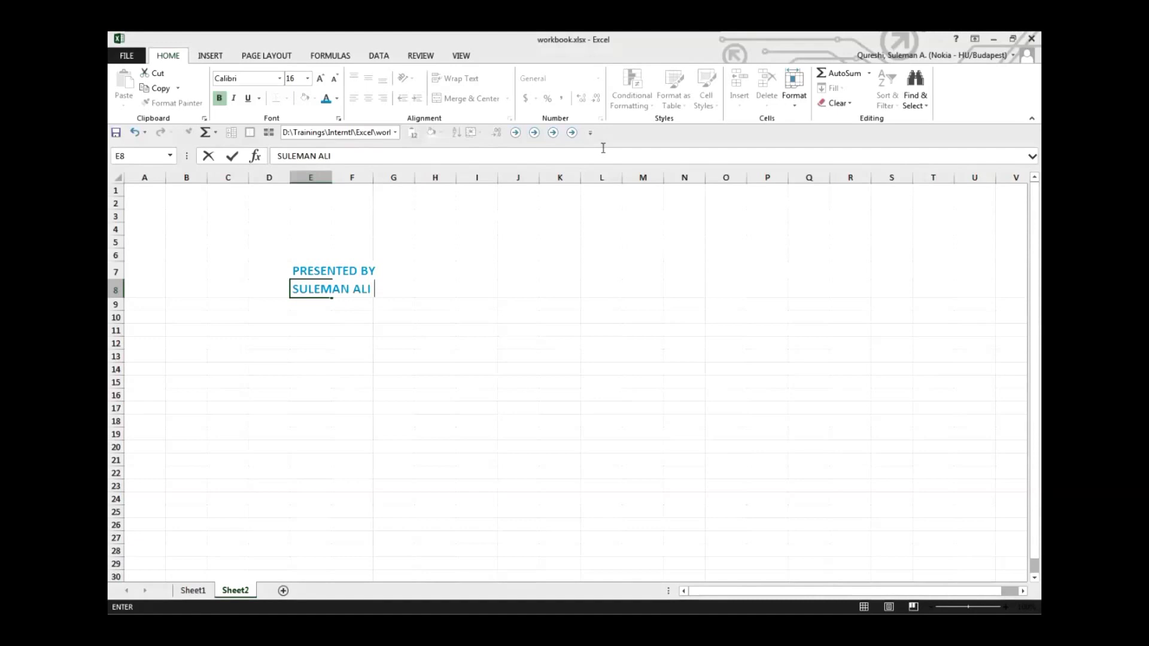
text(QURESHI)
key(Return)
text(C)
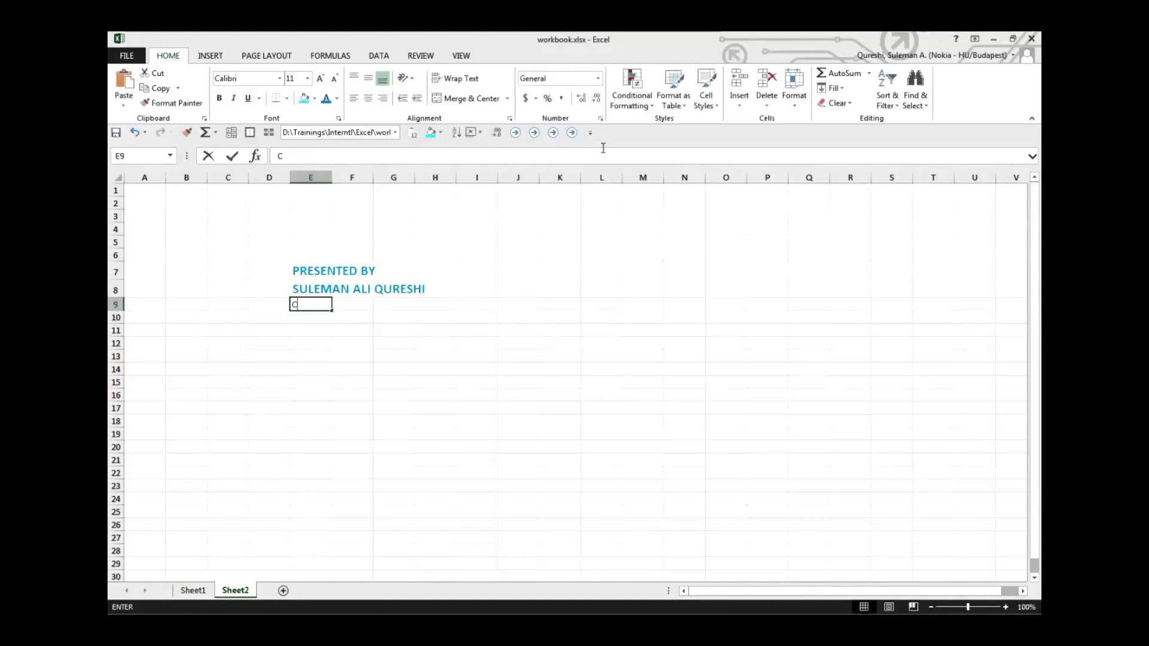
text(REDIT MANA)
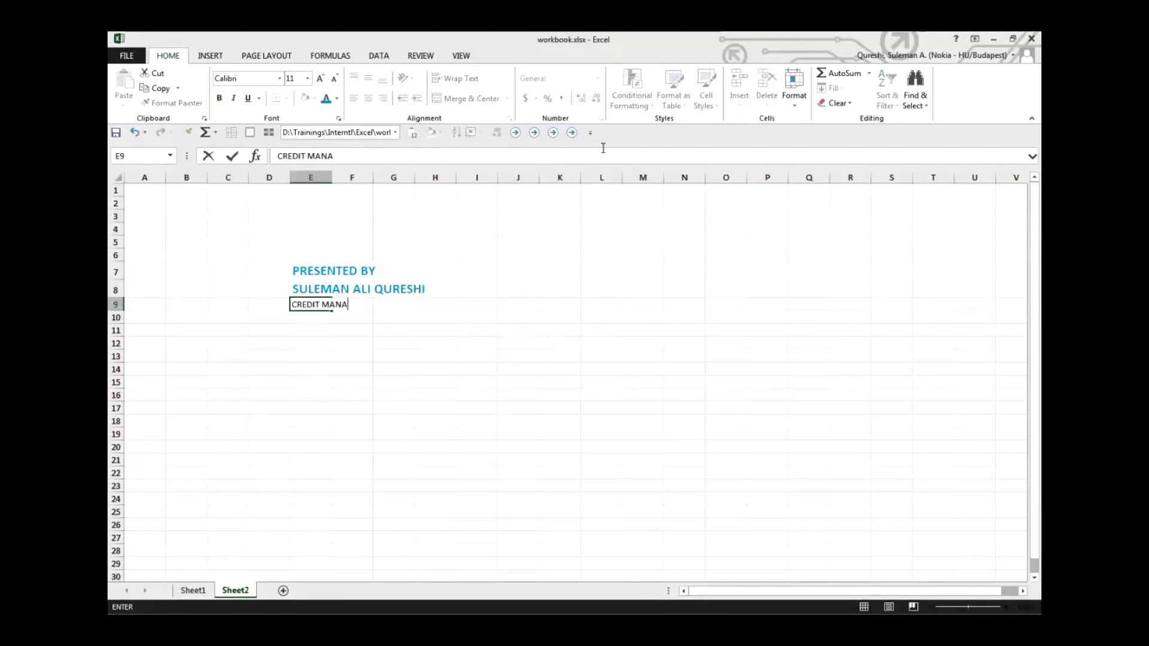
text(GEMENT CENTER)
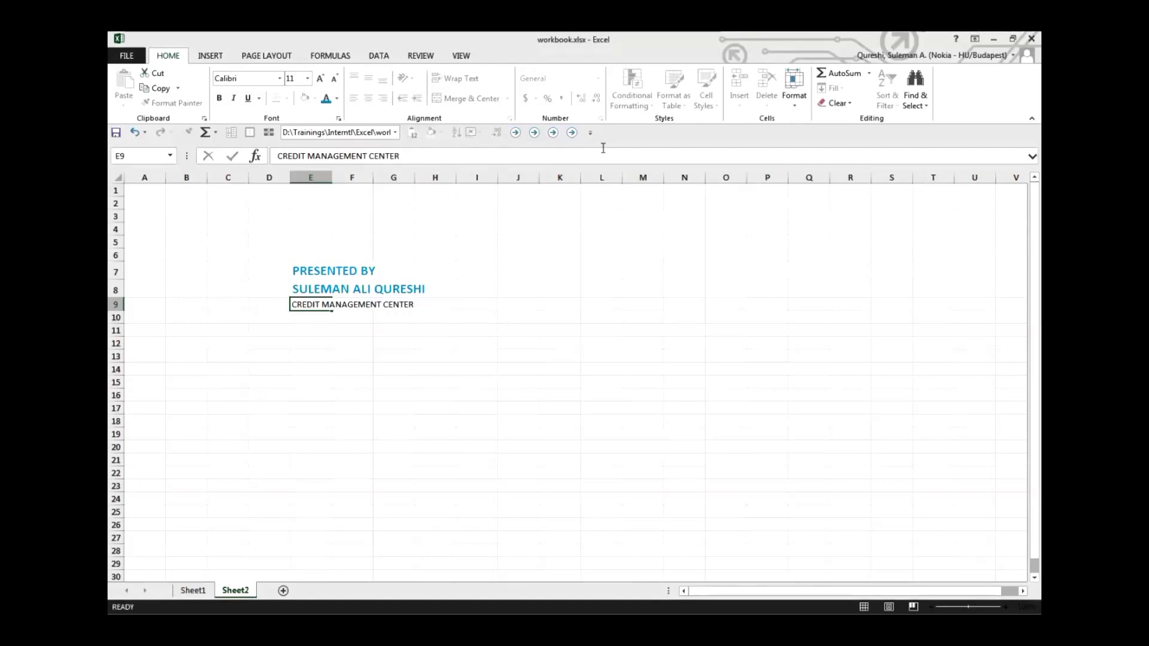
key(Return)
text(BUDAPEST)
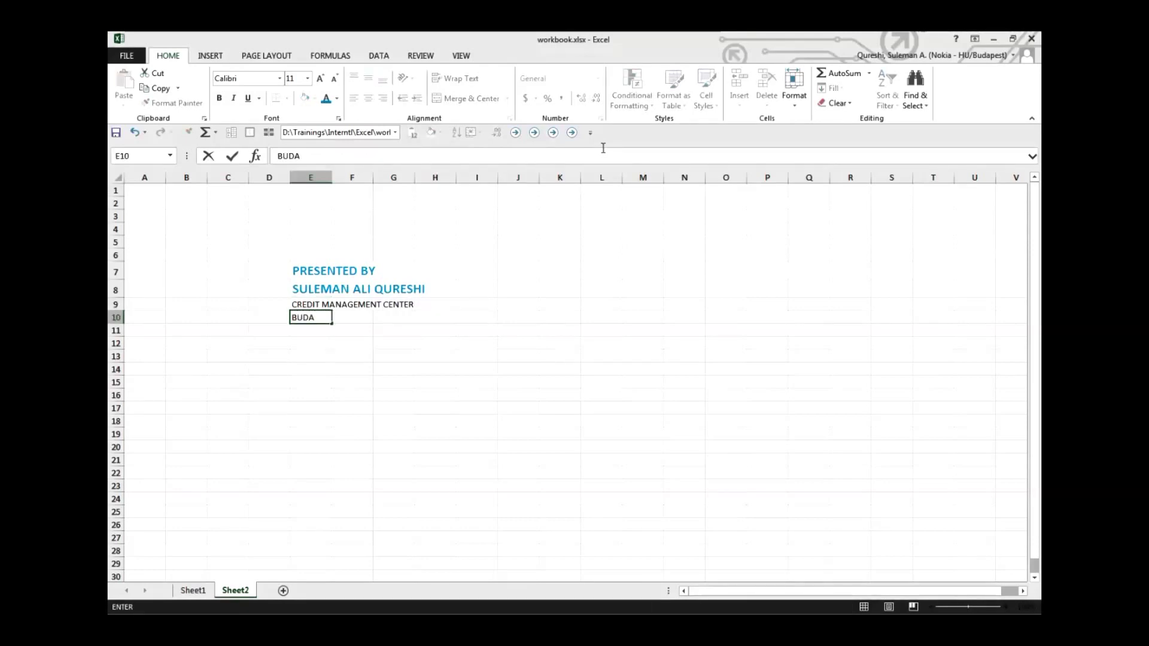